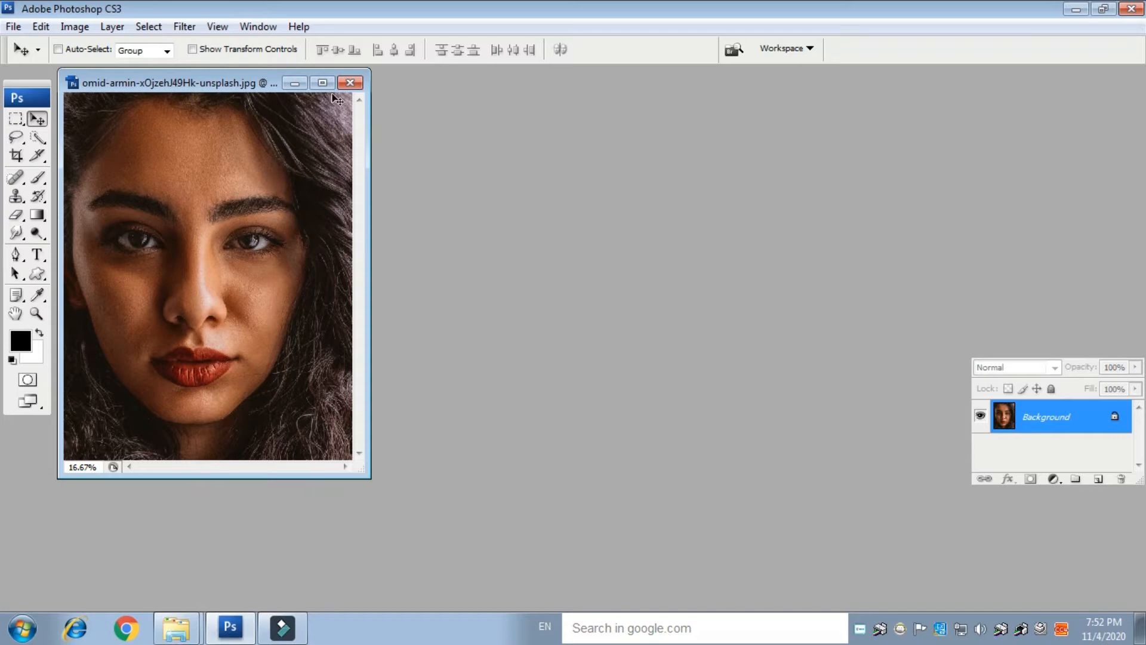
- Crop the portrait to 10 × 12 in at 300 pixels/inch, extending the crop slightly past the photo's right edge
click(322, 82)
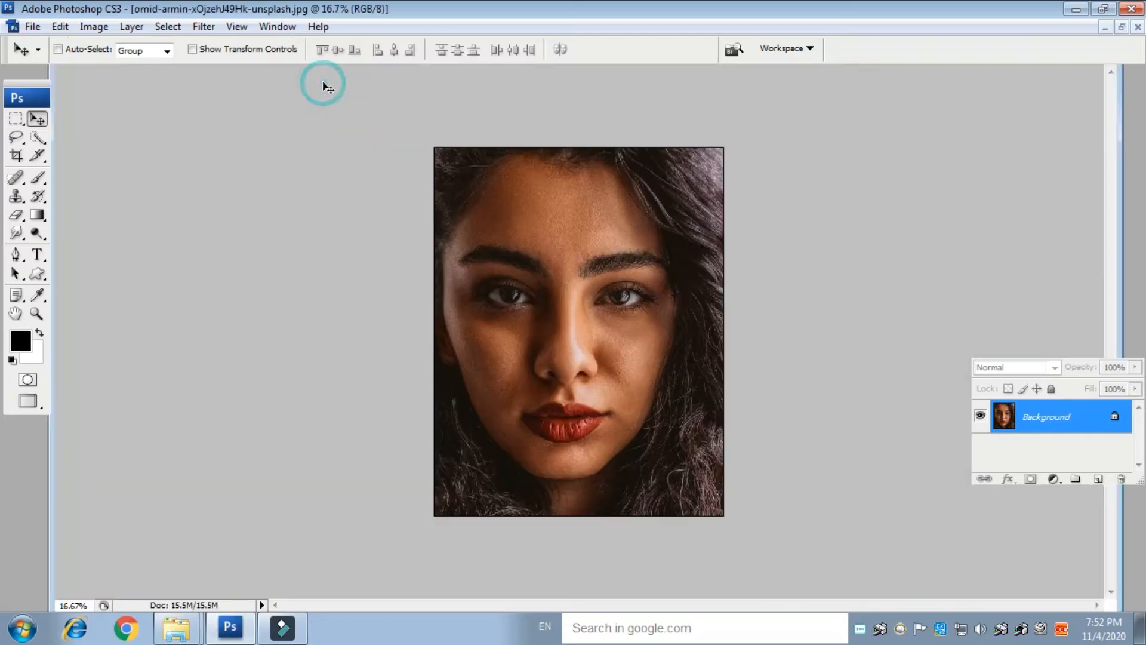
click(17, 156)
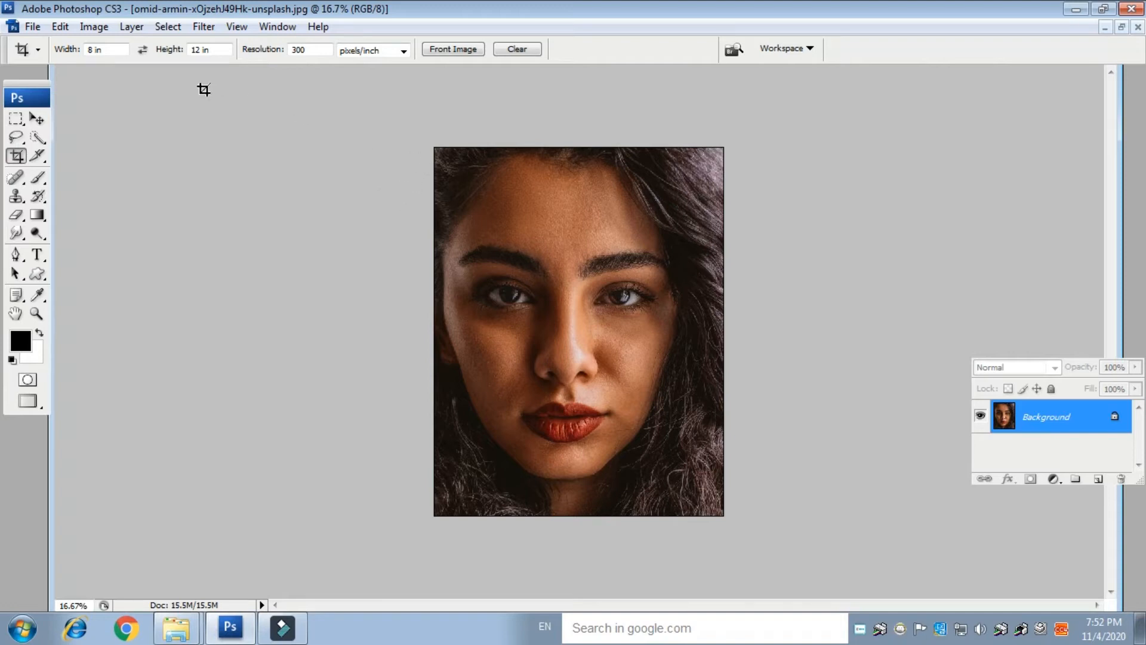
click(94, 49)
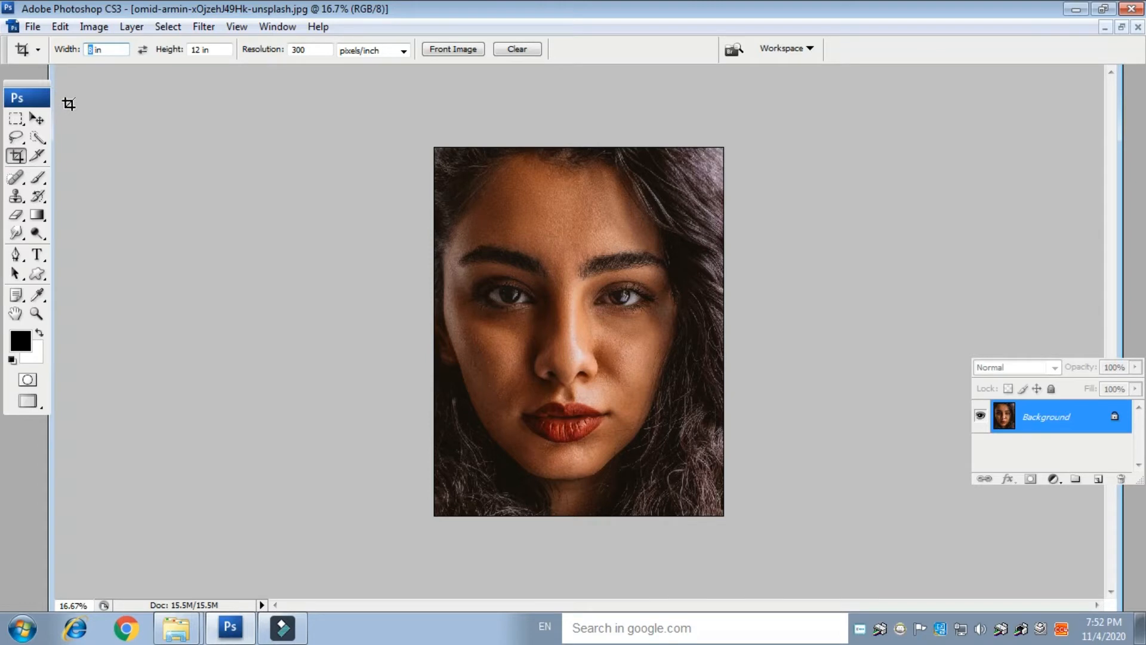
text(10)
drag(432, 147, 737, 640)
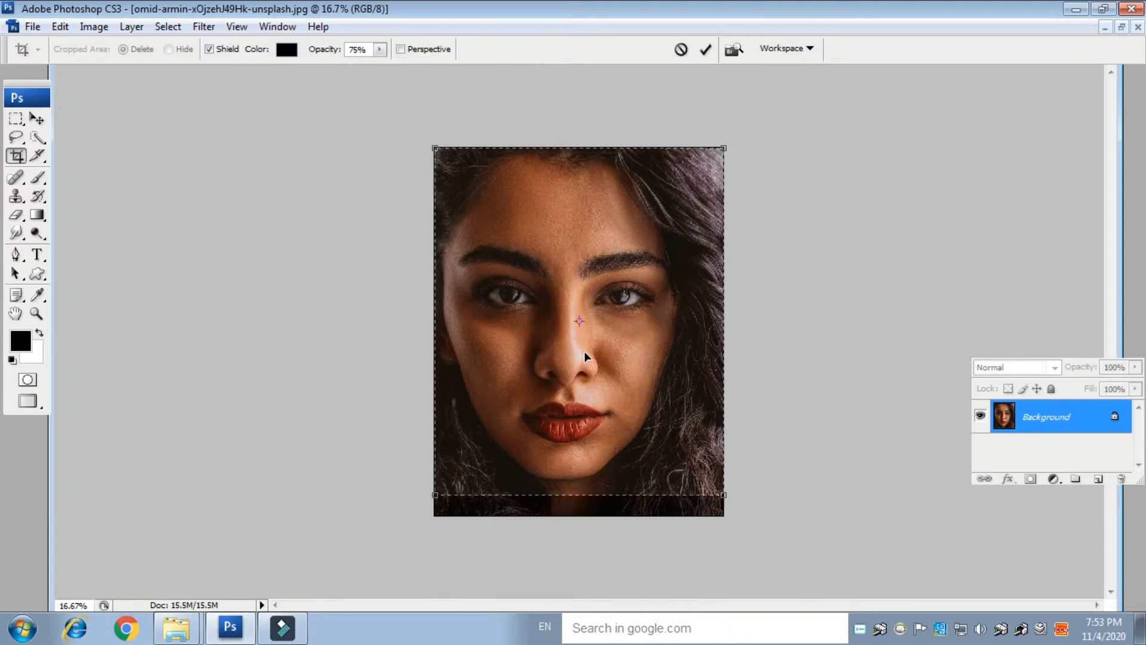
drag(722, 496, 733, 506)
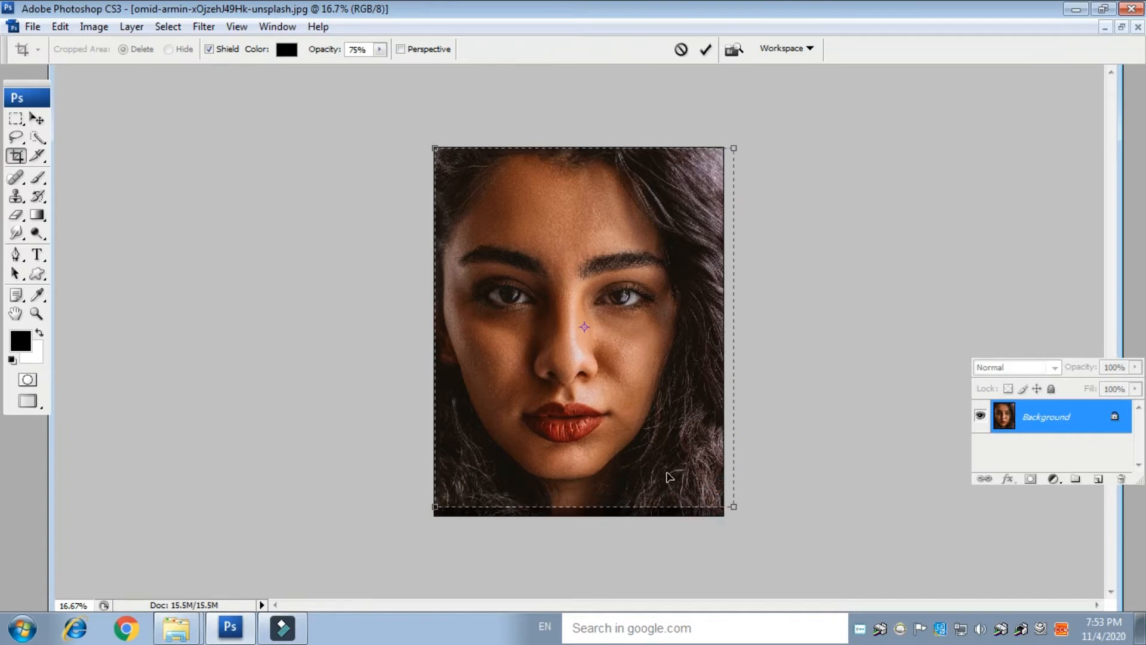
key(Return)
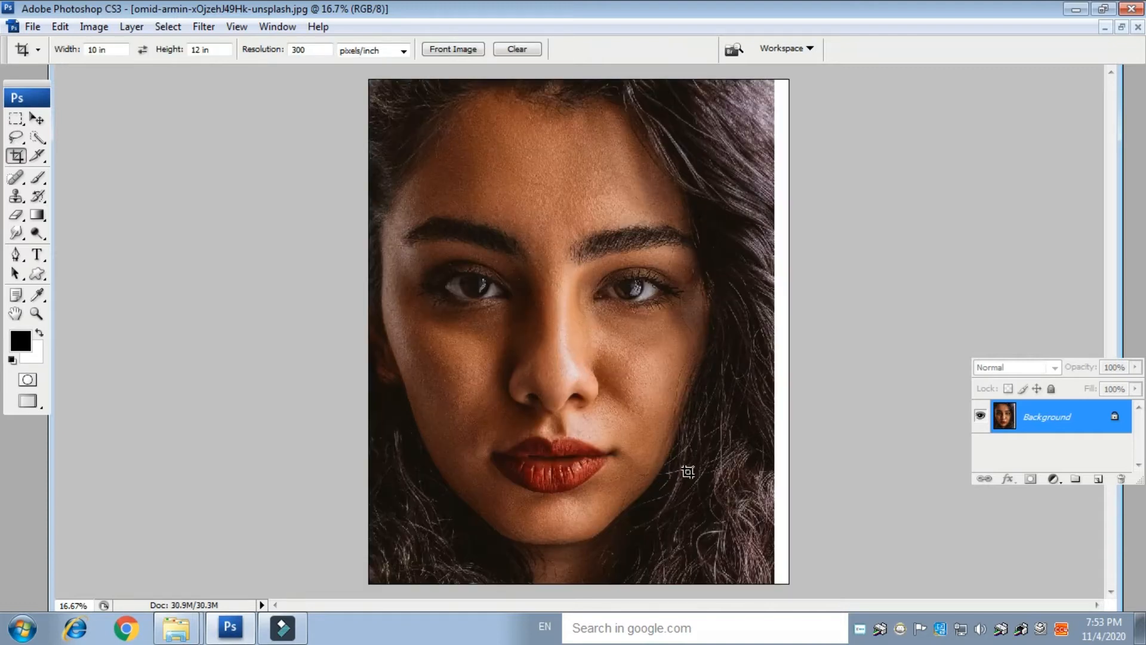
- Select a narrow full-height strip along the photo's right edge, stretch it with Free Transform over the white gap, and deselect
key(ctrl+minus)
key(ctrl+minus)
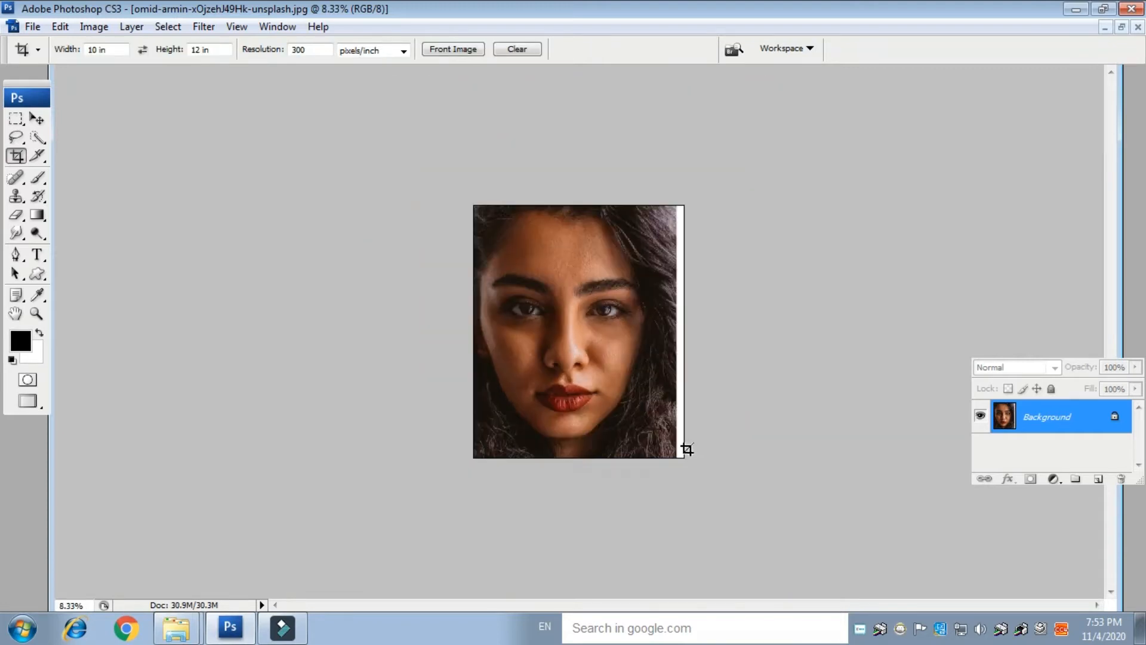
click(16, 118)
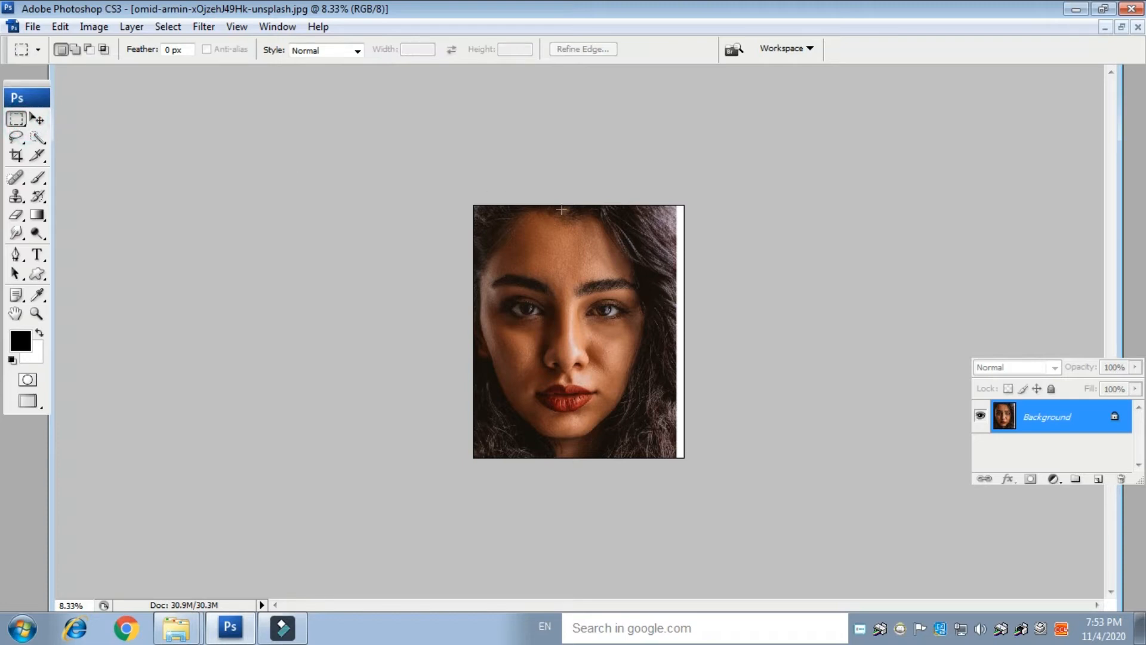
drag(664, 162, 734, 516)
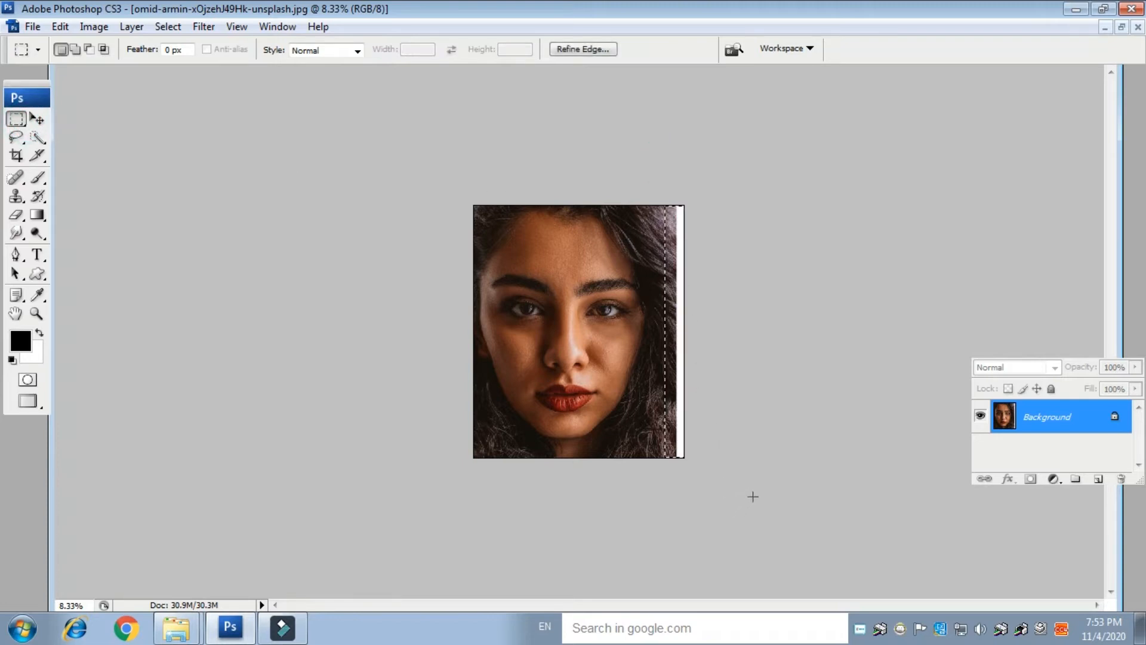
key(ctrl+t)
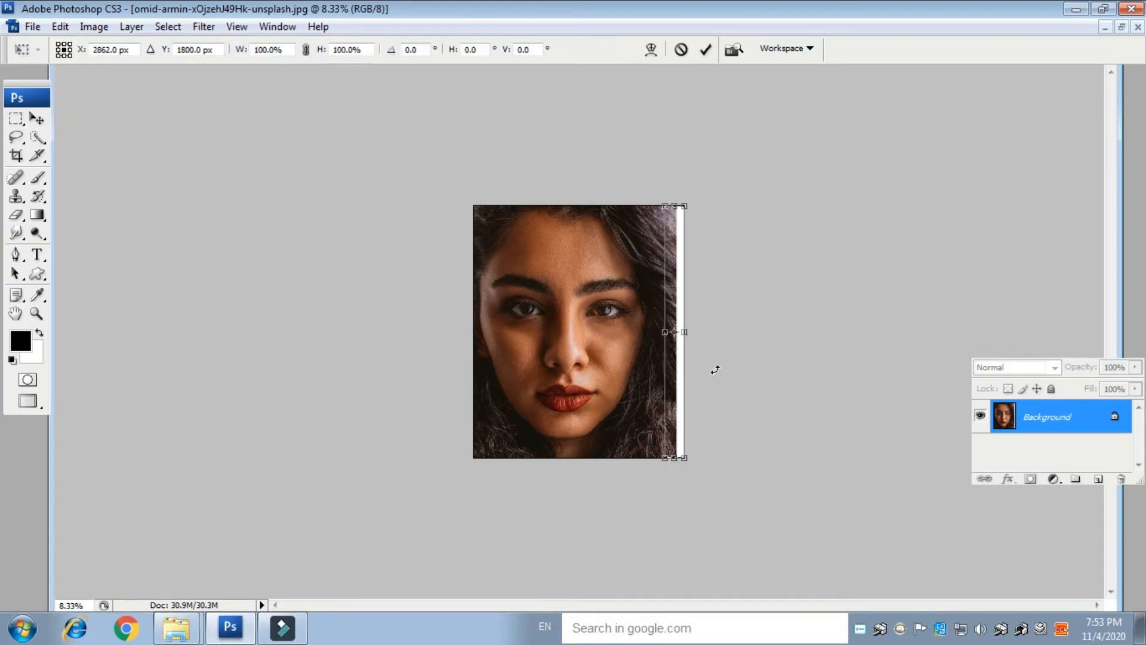
click(687, 332)
drag(689, 332, 698, 332)
key(Return)
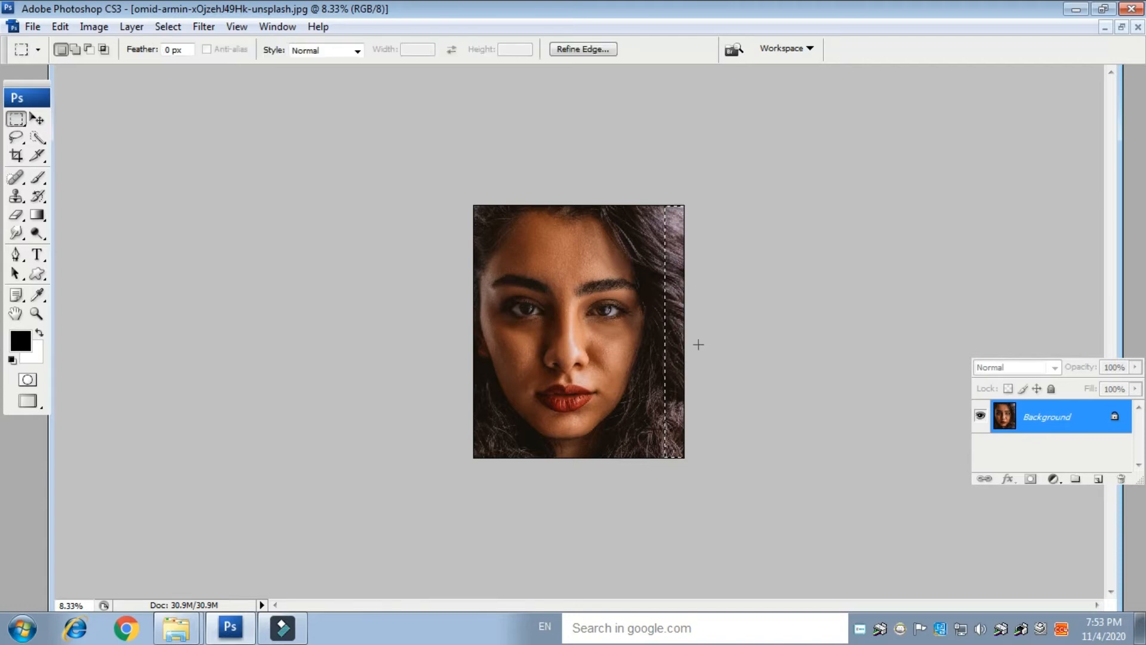
key(ctrl+d)
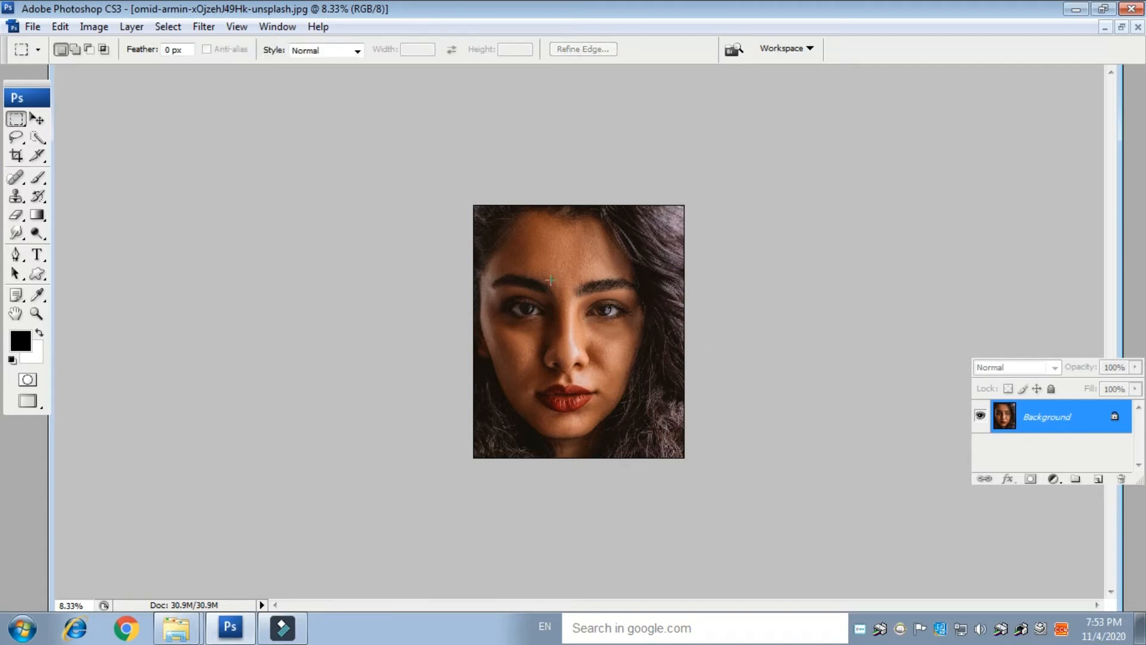
- Duplicate the Background layer and, in Levels on the copy, set the Red channel's output white to 199 and midtone to 0.96
key(ctrl+plus)
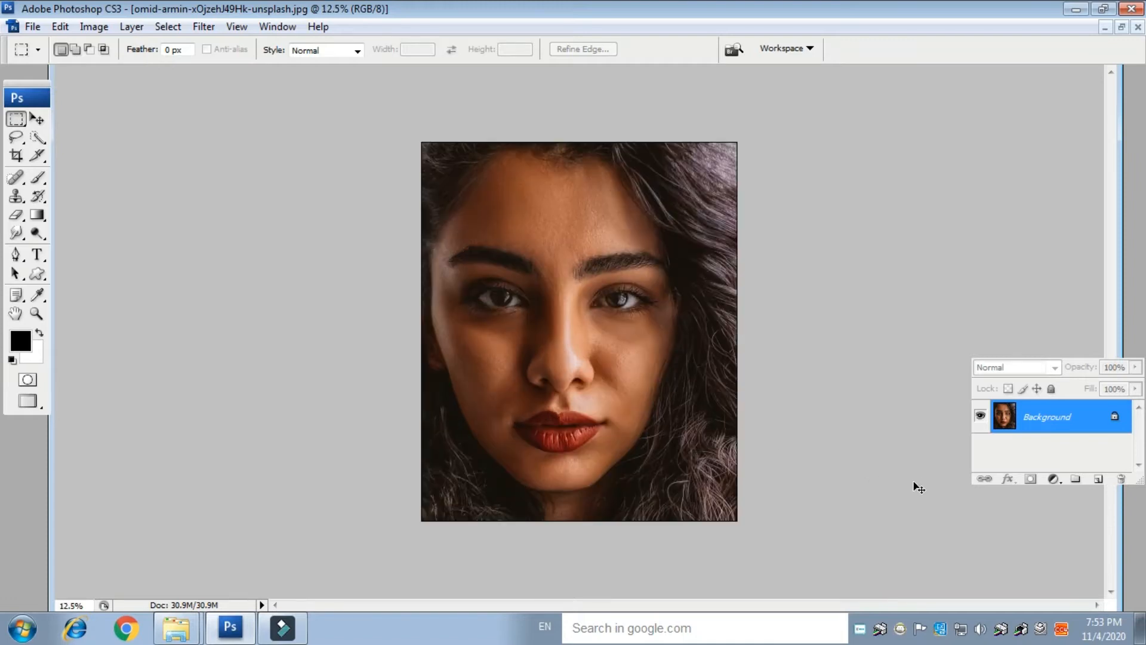
key(ctrl+j)
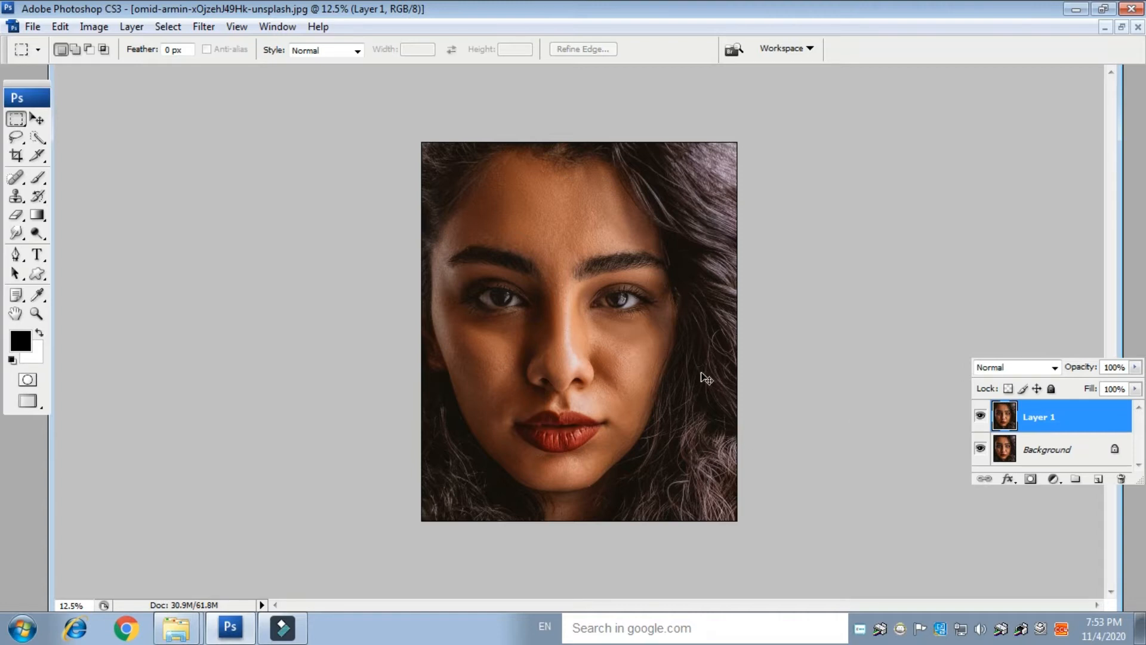
key(ctrl+l)
drag(453, 117, 793, 109)
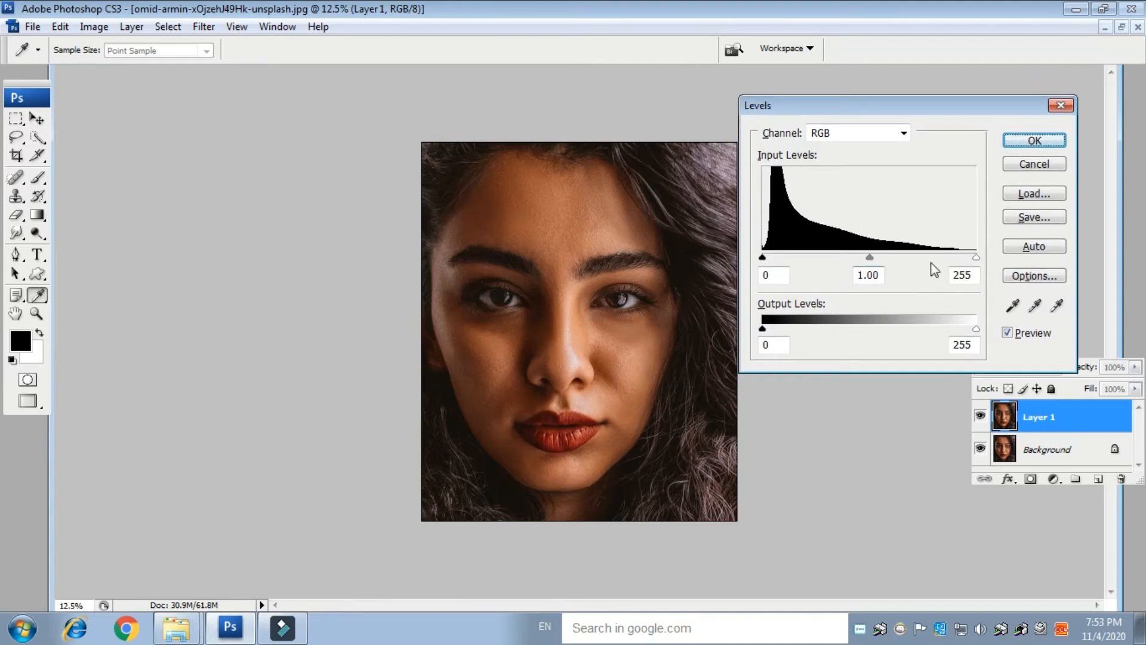
click(854, 132)
click(841, 159)
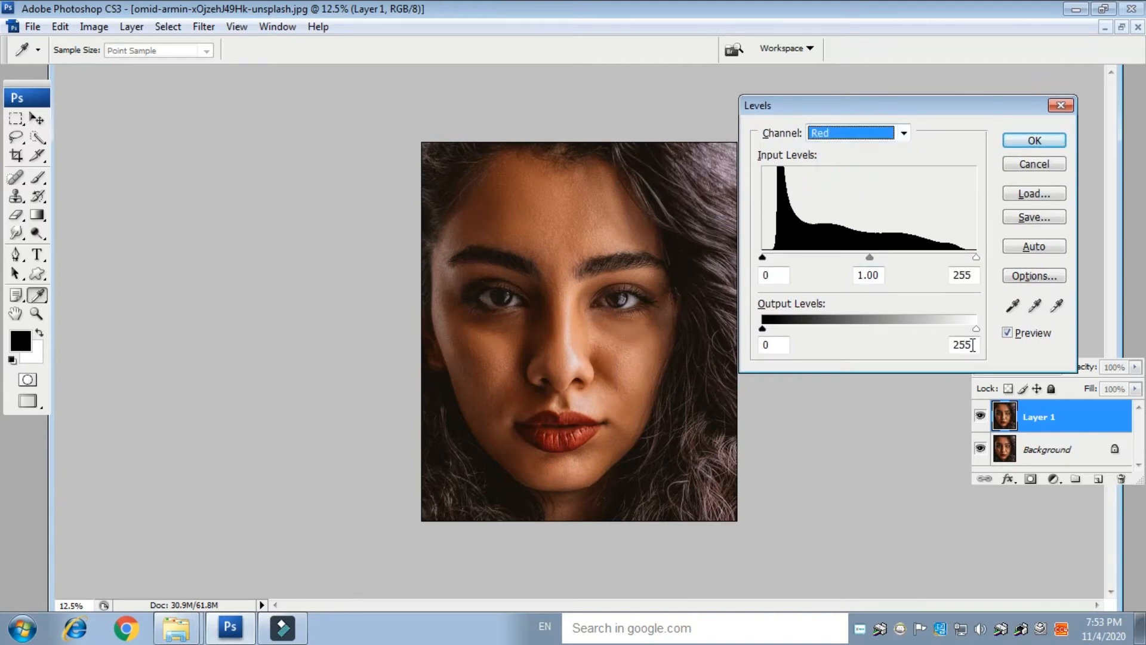
drag(975, 330, 929, 335)
mouse_move(870, 258)
mouse_down()
mouse_move(884, 259)
mouse_move(872, 262)
mouse_up()
- Set the Green channel's input white level to 245 in Levels and fine-tune its midtone
click(878, 132)
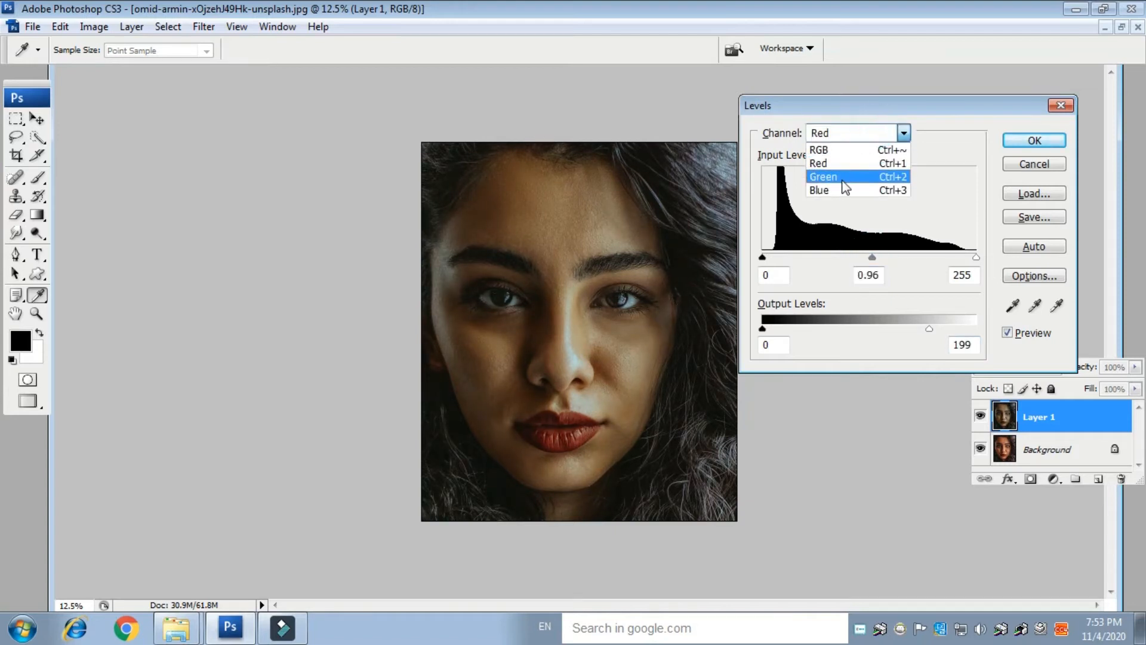
click(841, 177)
mouse_move(975, 258)
mouse_down()
mouse_move(958, 260)
mouse_move(982, 257)
mouse_move(968, 257)
mouse_up()
click(763, 259)
mouse_move(868, 259)
mouse_down()
mouse_move(853, 256)
mouse_move(877, 263)
mouse_up()
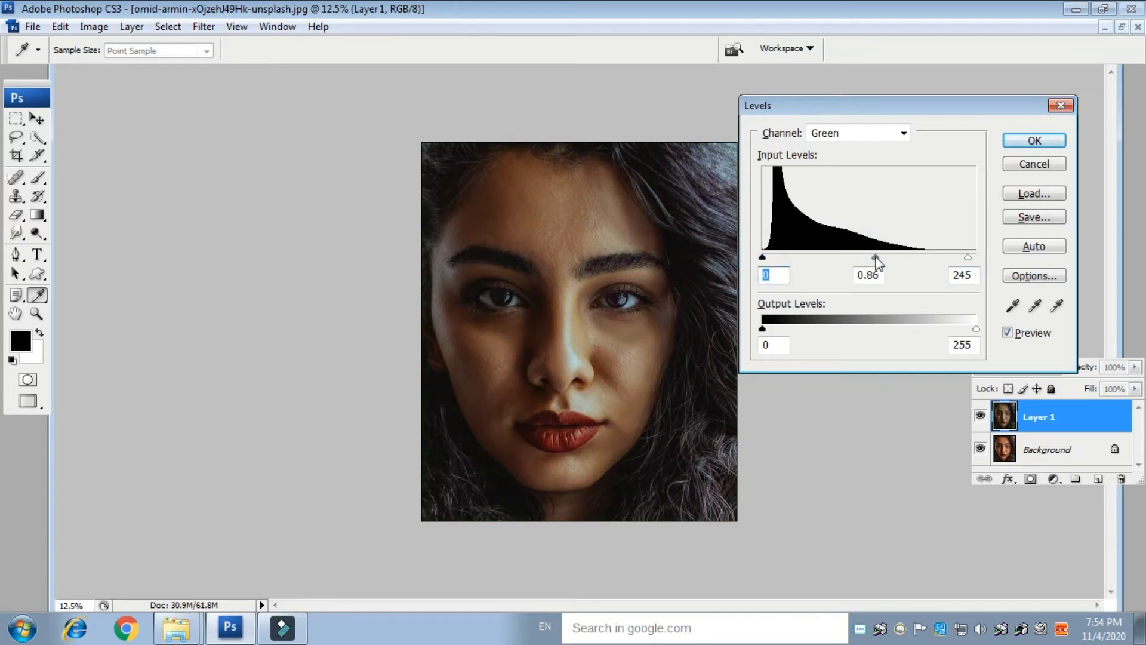
click(865, 259)
- Set the Blue channel's input white level to 211 and its midtone to 1.06 in Levels
click(855, 133)
click(844, 191)
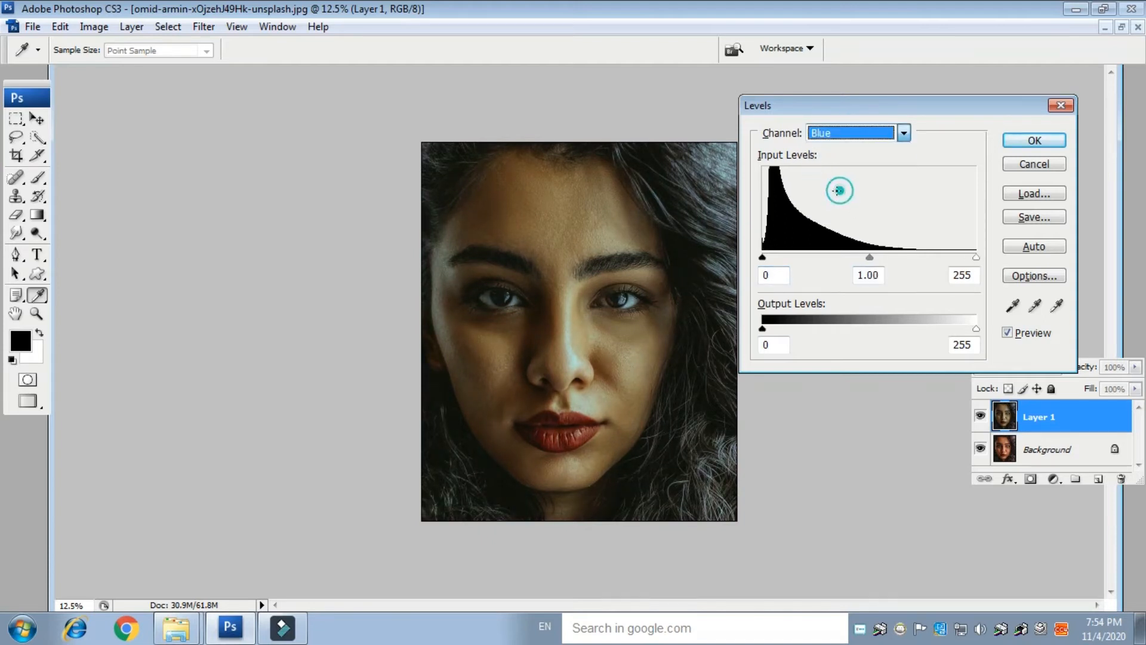
click(868, 257)
drag(869, 257, 851, 260)
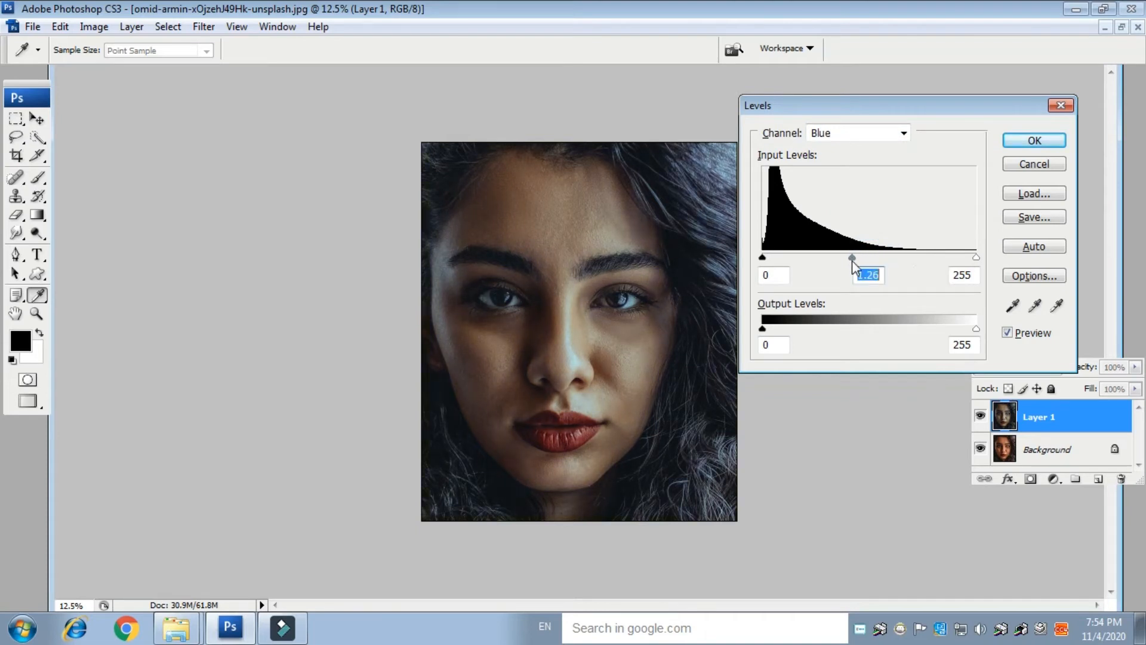
click(853, 258)
drag(857, 260, 859, 258)
drag(977, 259, 939, 259)
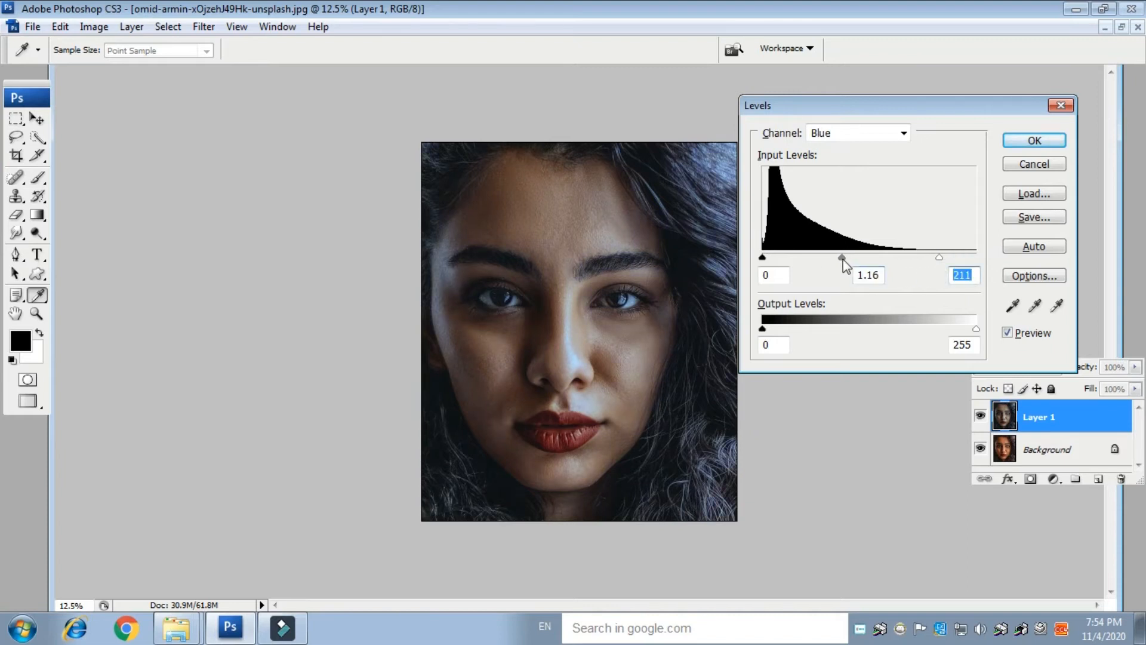
drag(858, 258, 847, 260)
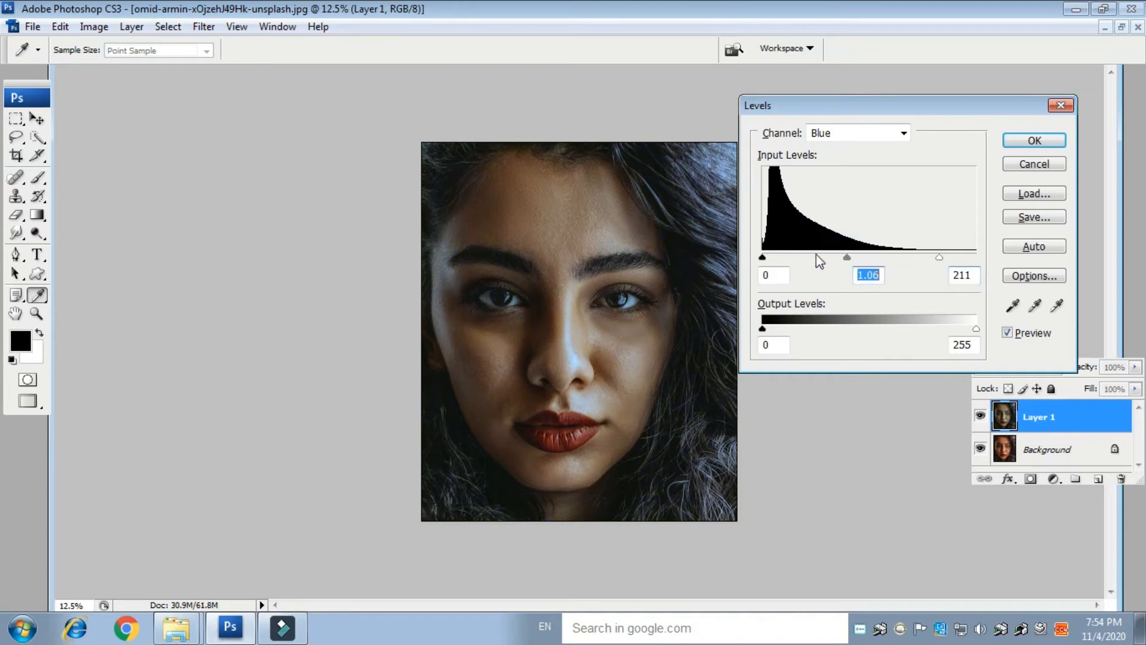
- Set the composite RGB input white level to about 195 and apply the Levels adjustment
click(871, 134)
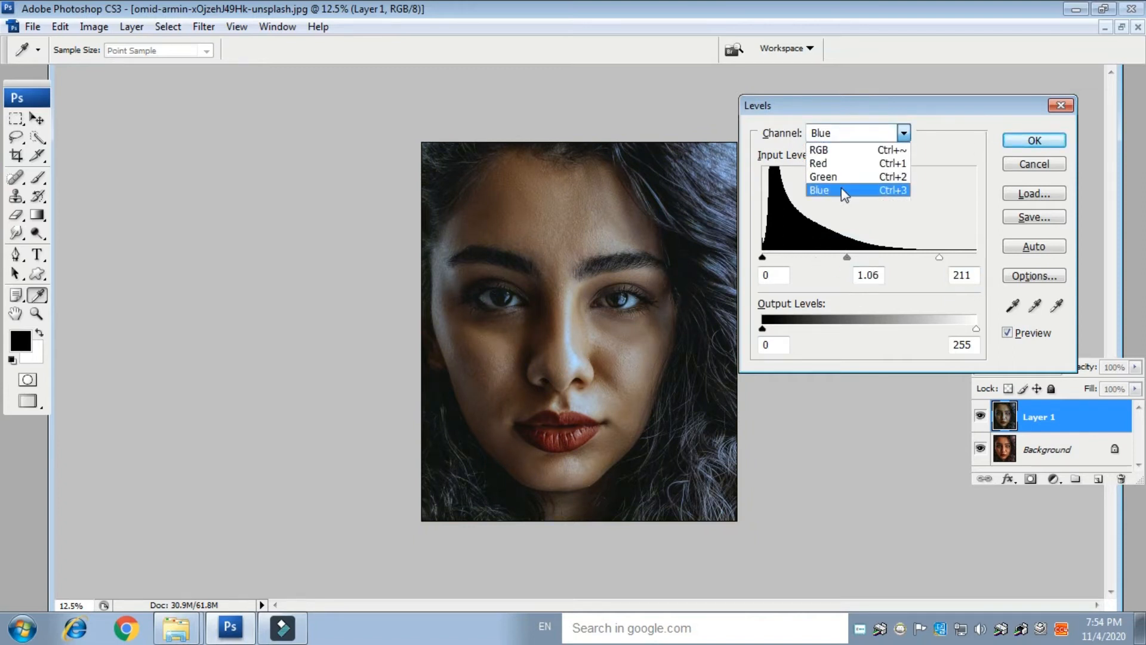
click(827, 163)
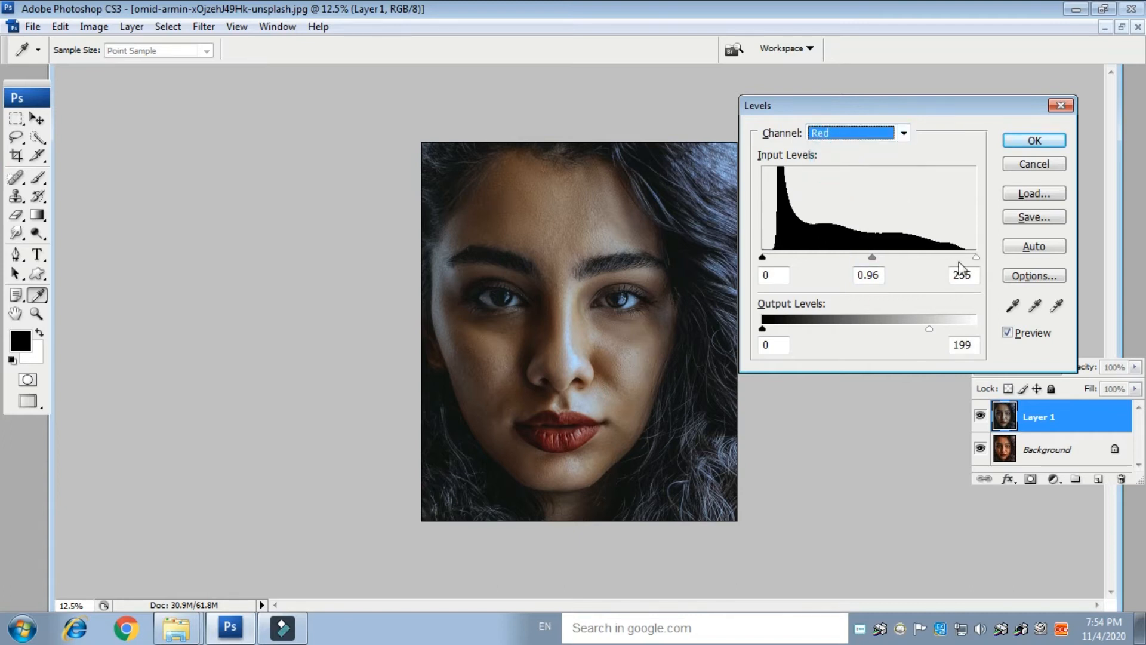
mouse_move(977, 259)
mouse_down()
mouse_move(953, 266)
mouse_move(977, 259)
mouse_up()
click(861, 132)
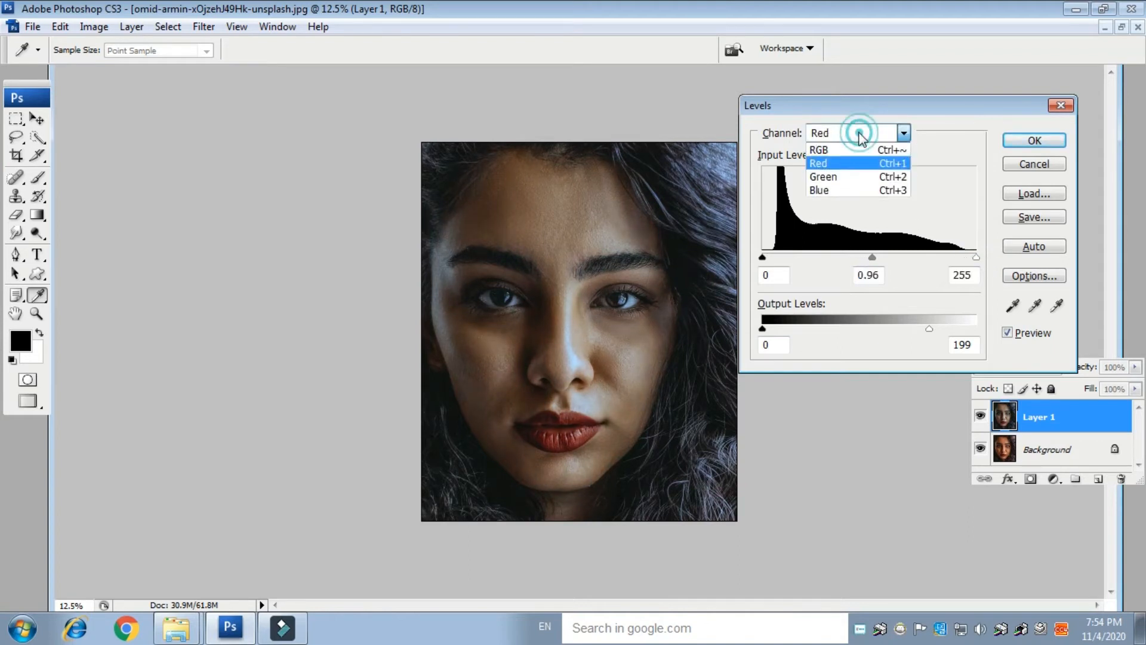
click(838, 149)
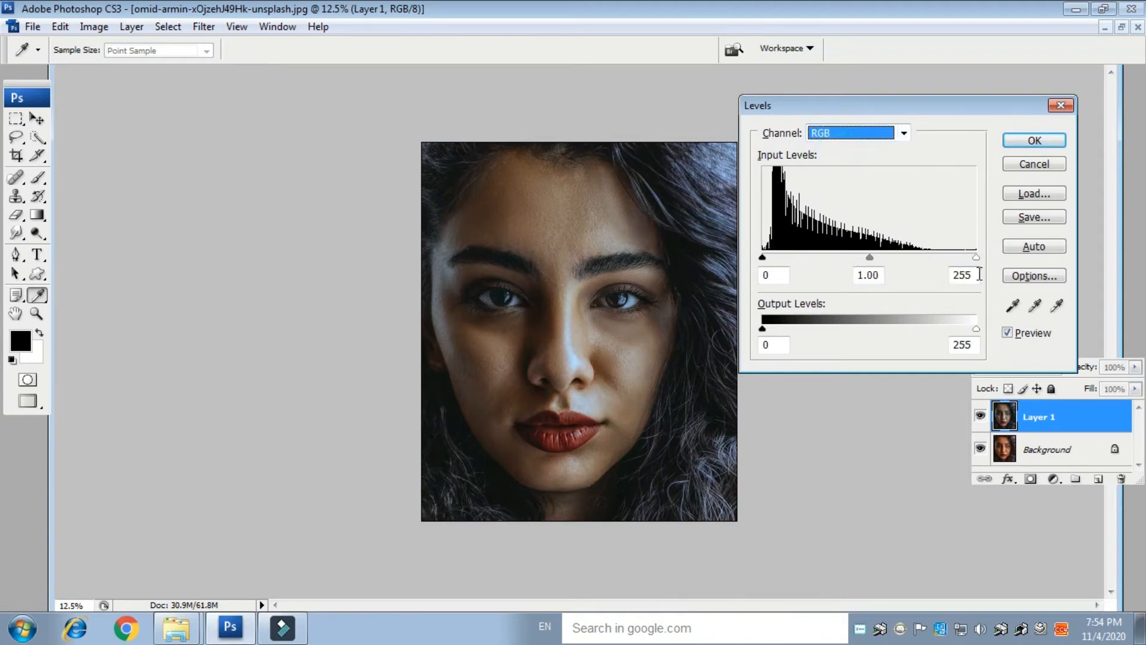
drag(976, 258, 927, 260)
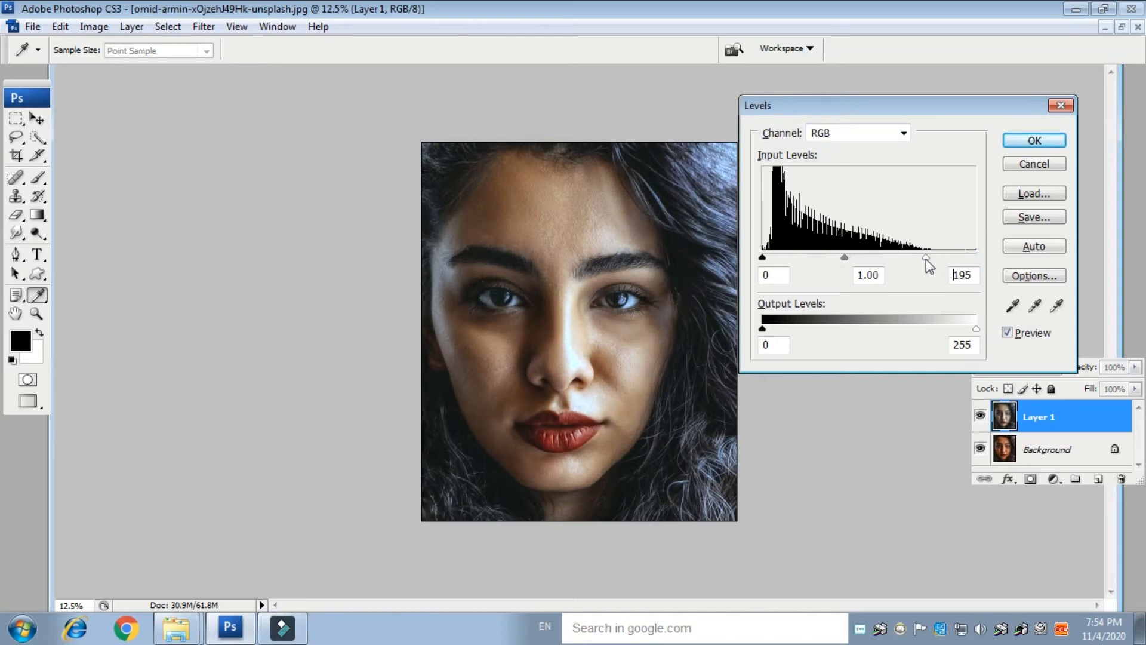
click(1028, 143)
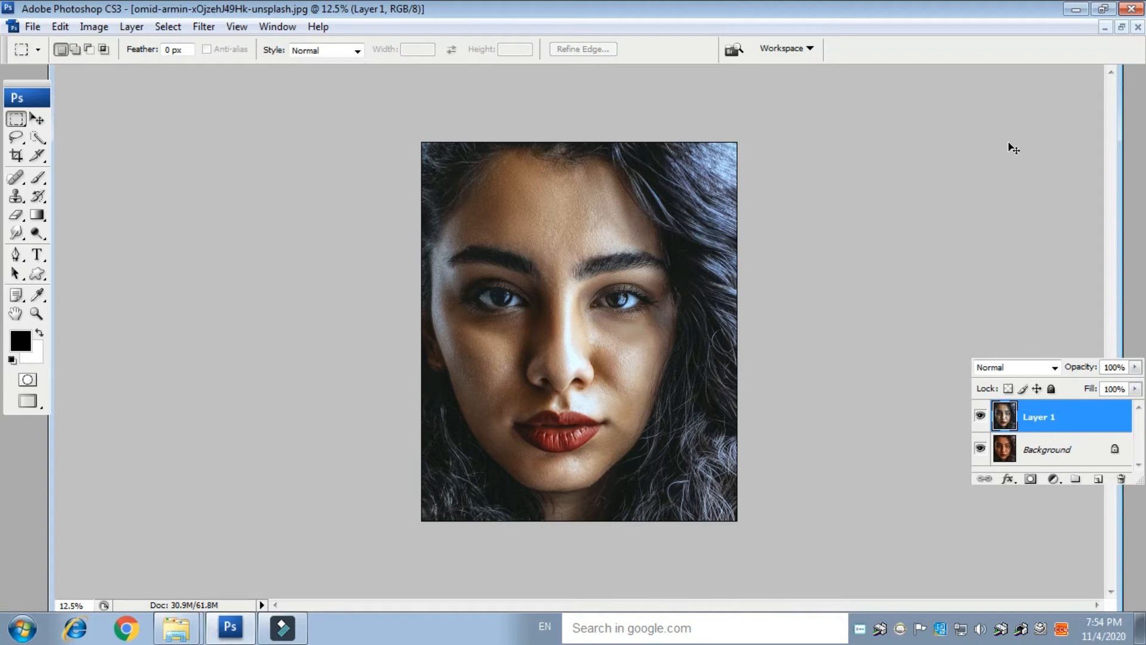
- Brighten Layer 1 with an RGB Curves point at input 94, output 123, and apply it
key(ctrl+m)
drag(518, 79, 870, 125)
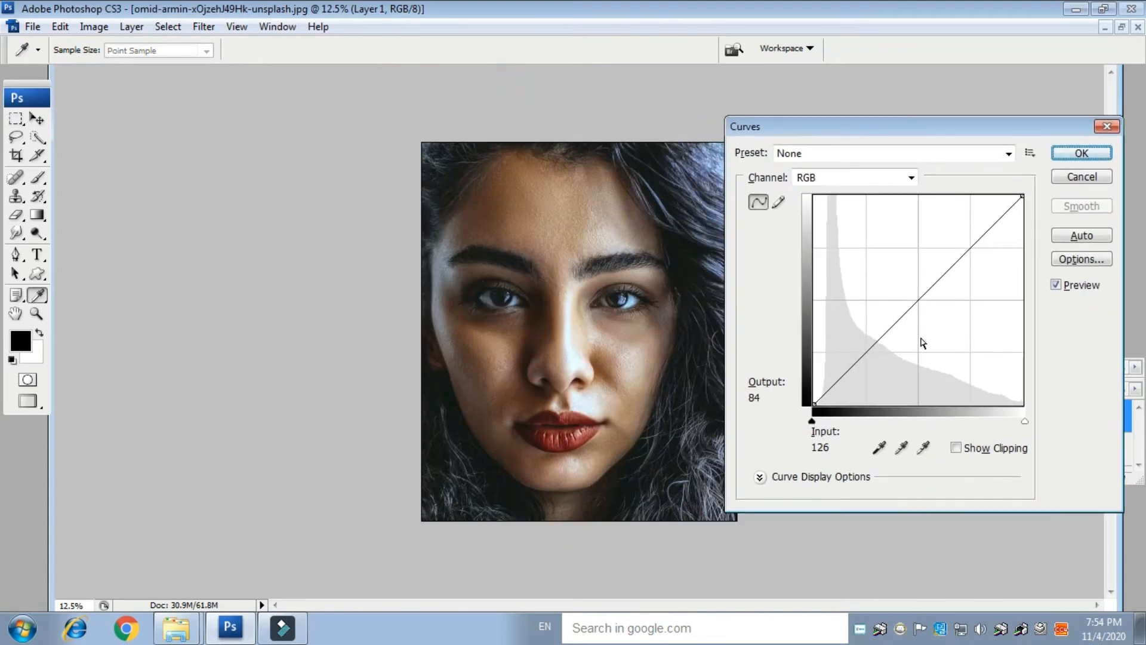
click(902, 305)
drag(902, 305, 891, 303)
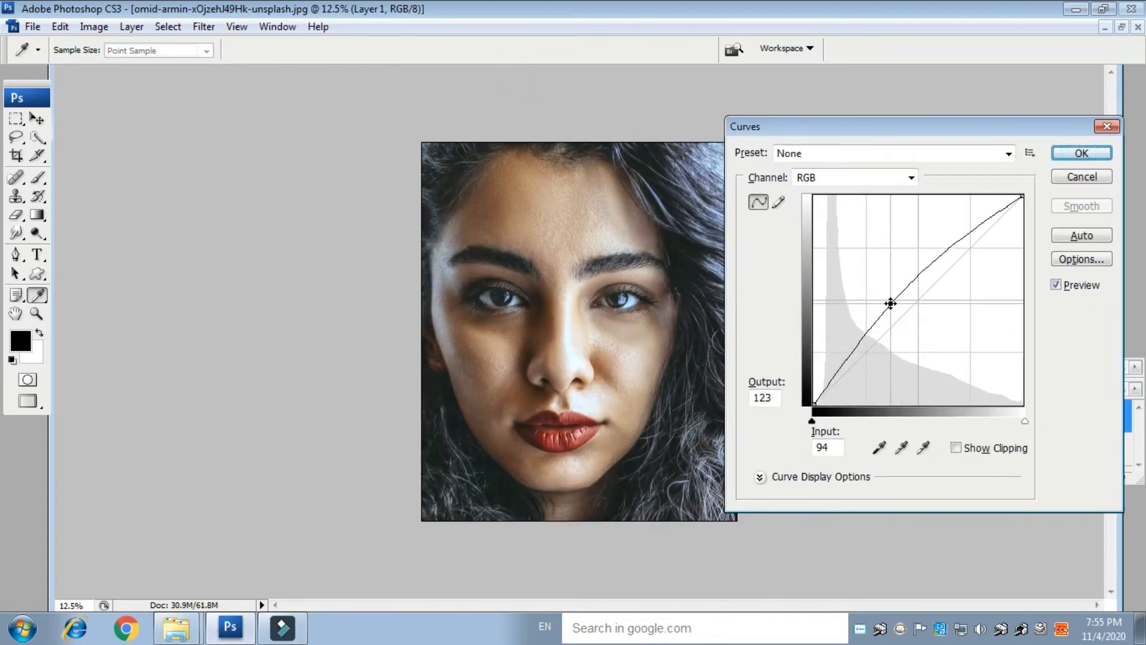
click(1068, 153)
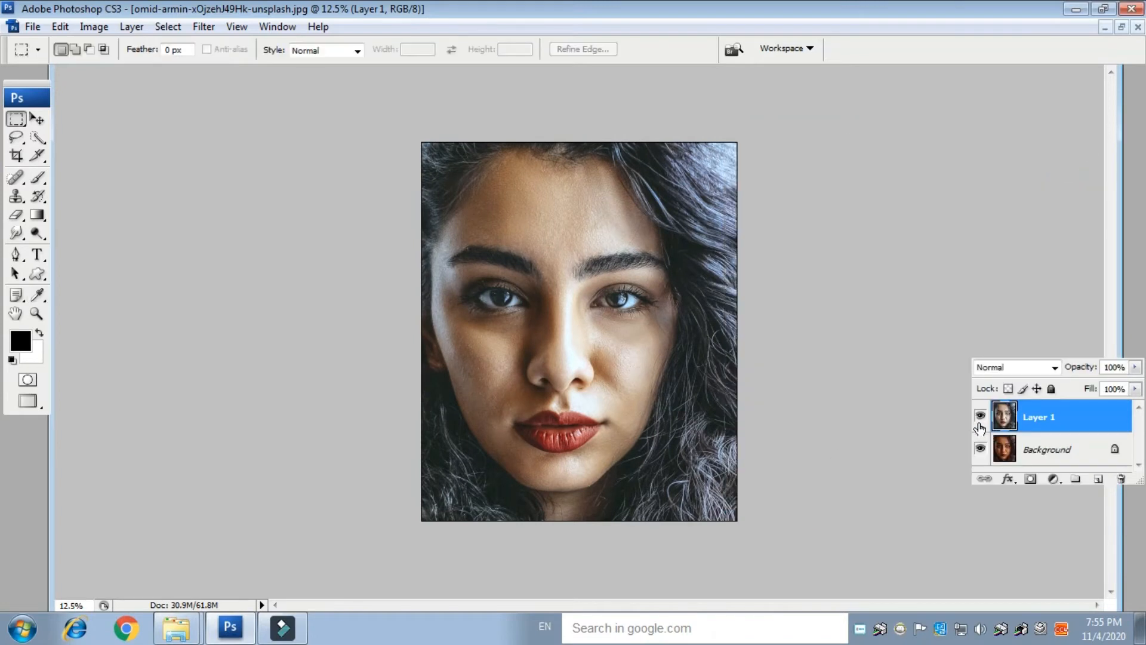
- Compare the graded portrait with the original by toggling Layer 1's visibility, and inspect it at different magnifications
click(980, 417)
click(980, 418)
click(980, 417)
click(981, 417)
click(980, 418)
click(980, 418)
key(ctrl+minus)
key(ctrl+minus)
key(ctrl+plus)
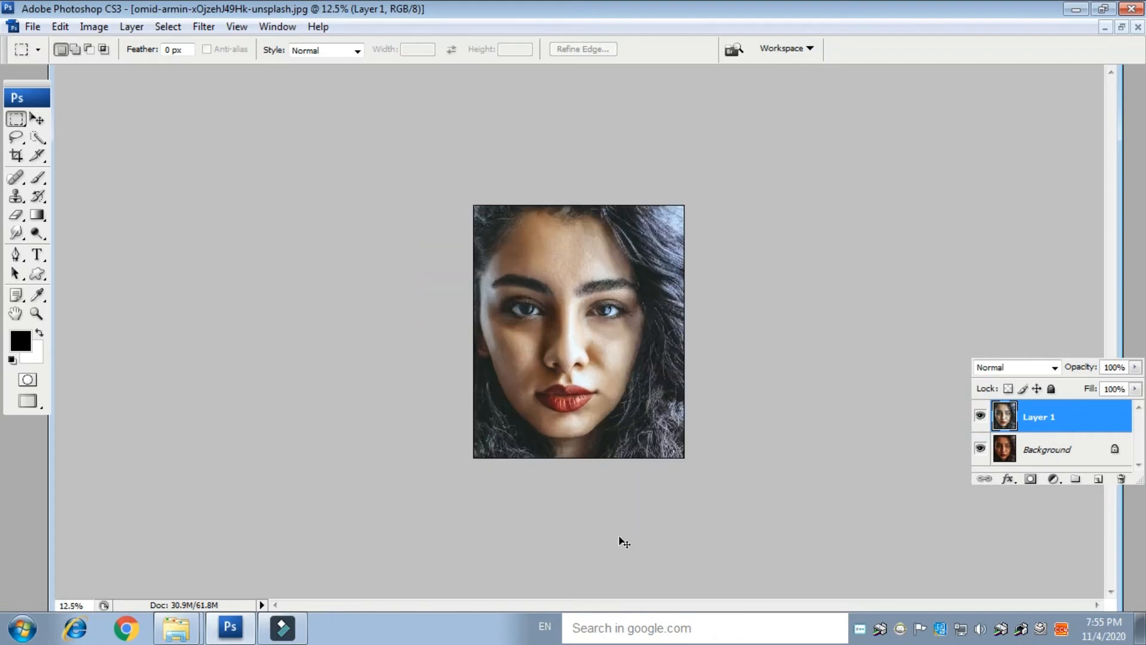
key(ctrl+plus)
key(ctrl+plus)
key(ctrl+plus)
key(ctrl+minus)
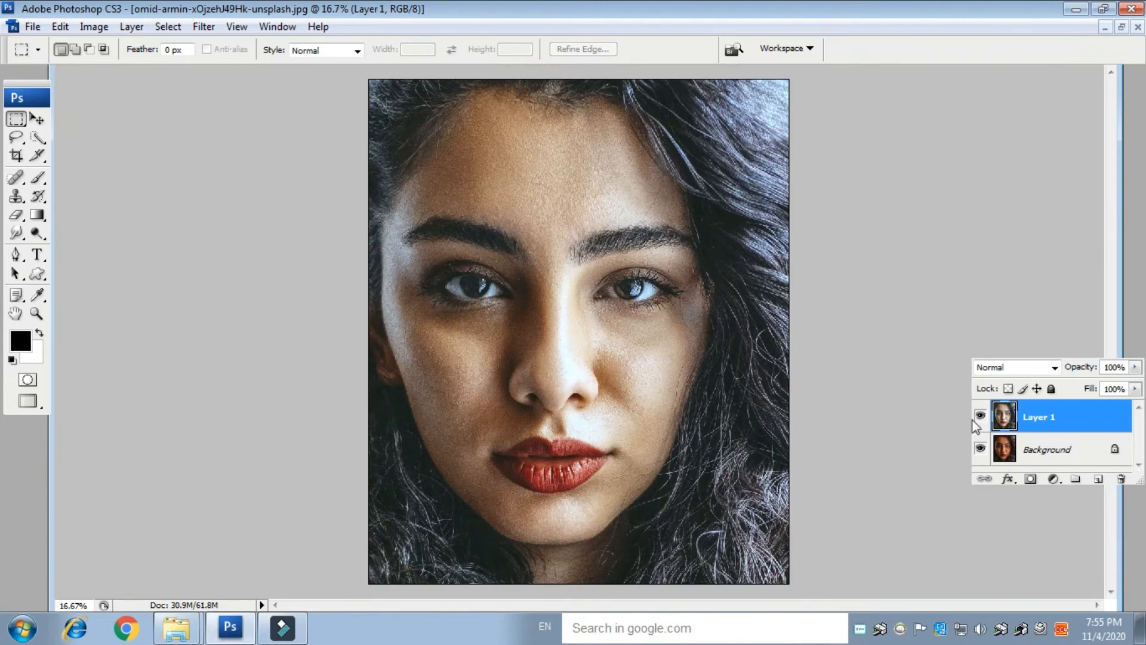
- Set the composite RGB input white level to 250 in Levels and apply the adjustment
key(ctrl+l)
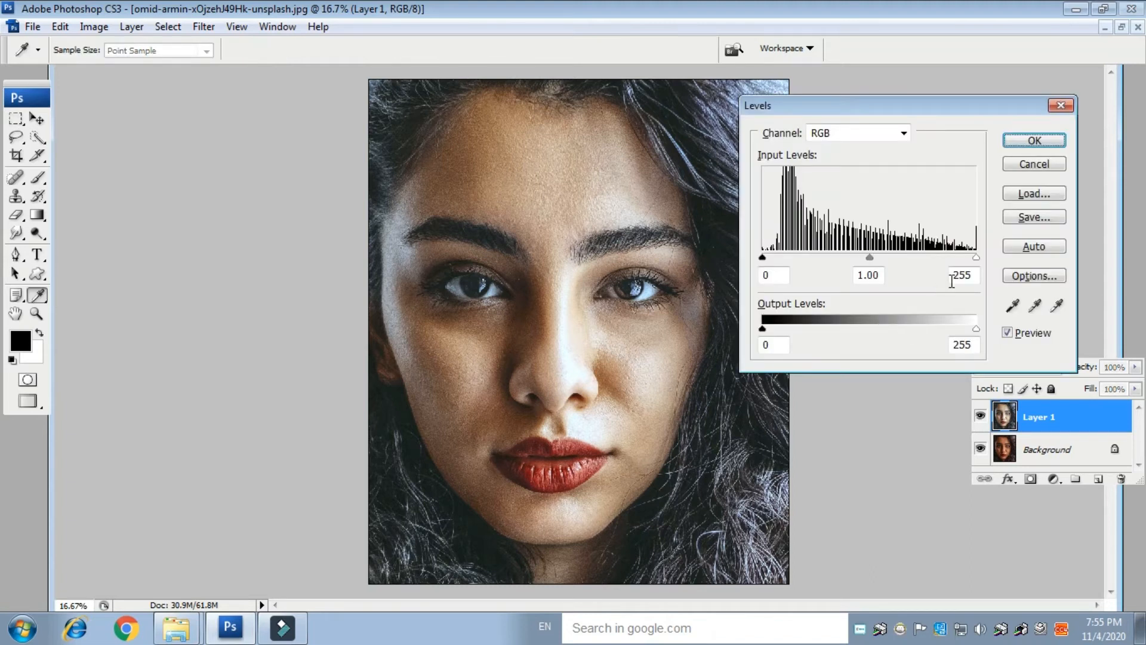
drag(976, 258, 971, 257)
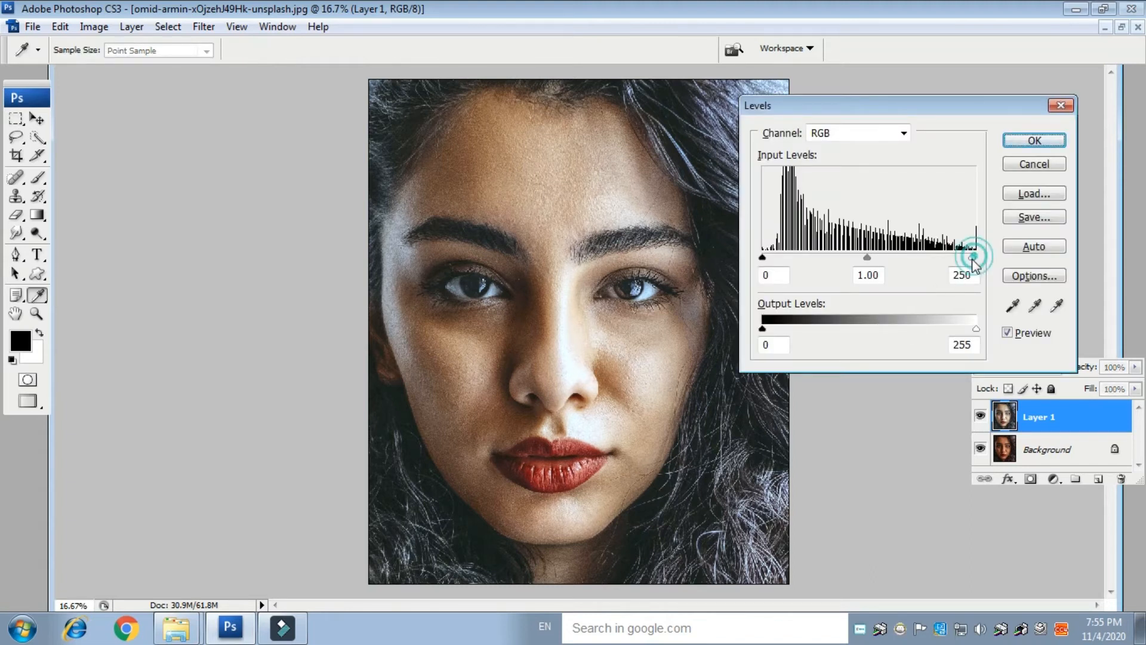
click(1039, 141)
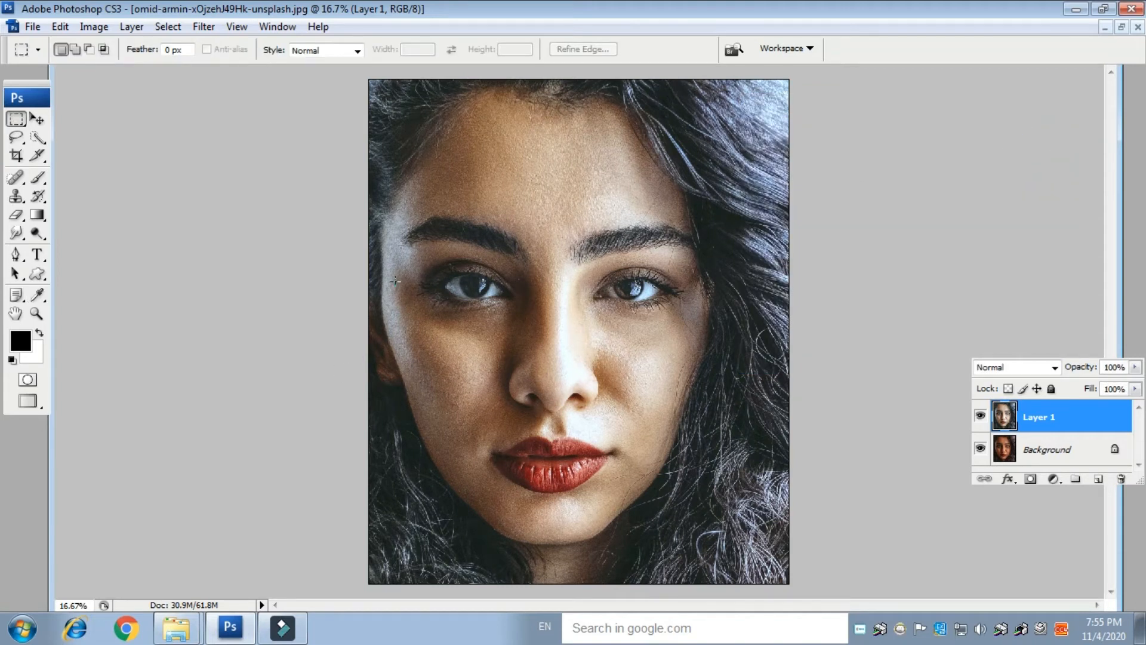
- Lasso the skin on the left half of the face around the lips and feather the selection by 20 pixels
click(17, 139)
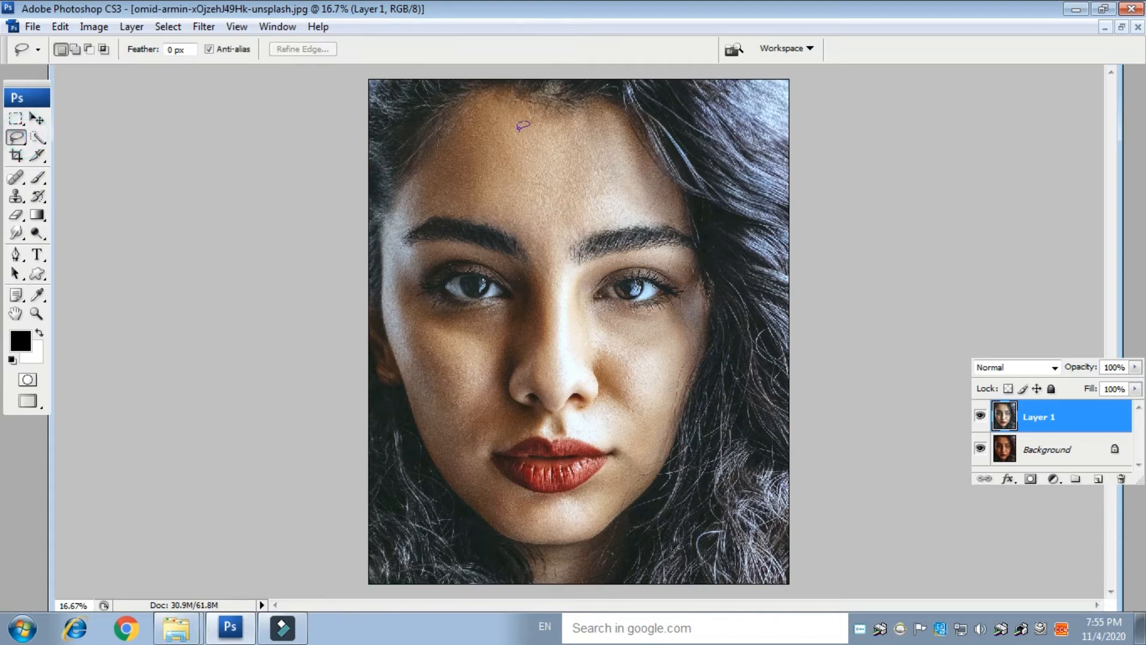
mouse_move(527, 116)
mouse_down()
mouse_move(439, 129)
mouse_move(415, 162)
mouse_move(389, 252)
mouse_move(387, 308)
mouse_move(438, 456)
mouse_move(458, 494)
mouse_move(507, 521)
mouse_move(577, 515)
mouse_move(607, 491)
mouse_move(532, 490)
mouse_move(504, 479)
mouse_move(493, 448)
mouse_move(494, 435)
mouse_move(538, 426)
mouse_move(551, 331)
mouse_move(554, 292)
mouse_move(515, 118)
mouse_up()
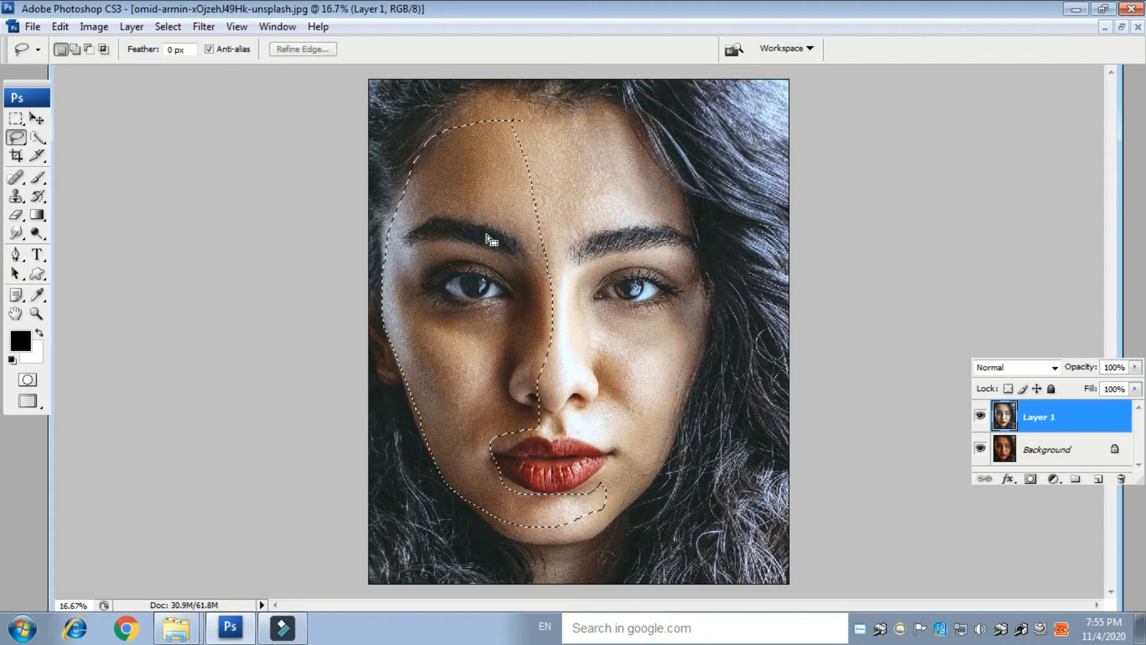
right_click(449, 318)
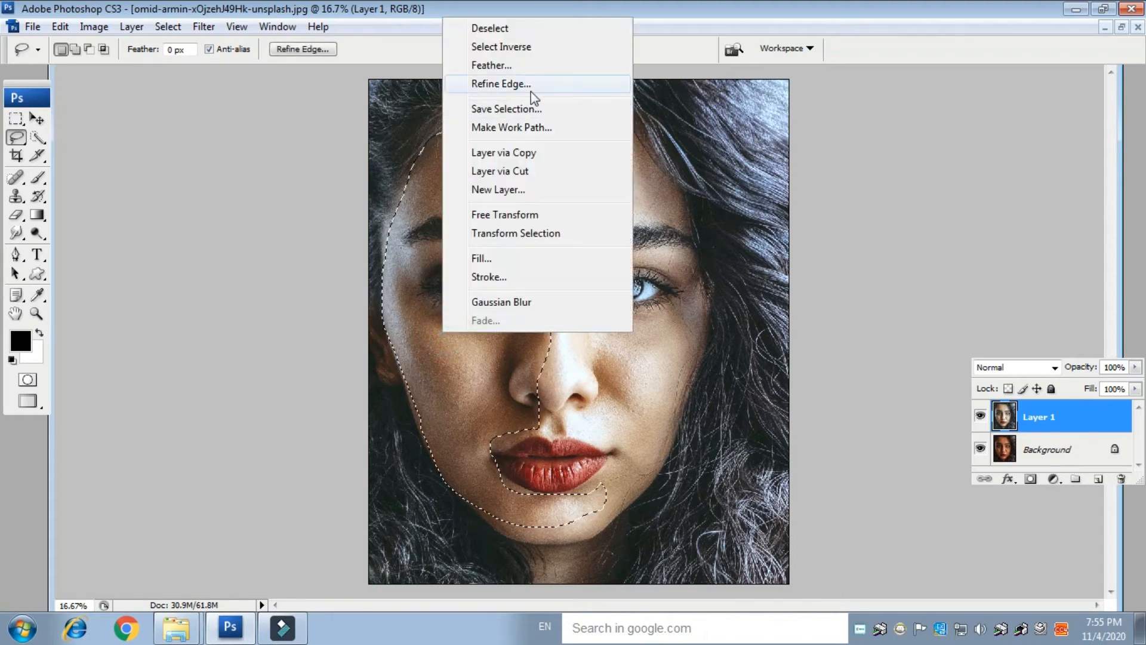
click(509, 64)
text(2)
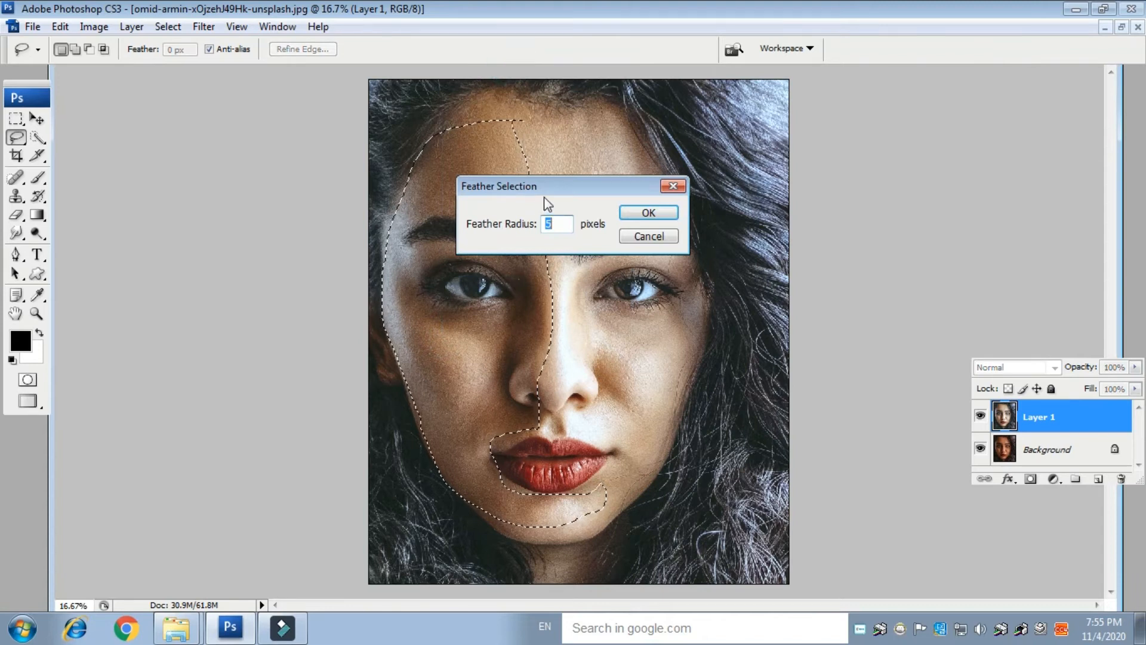
text(0)
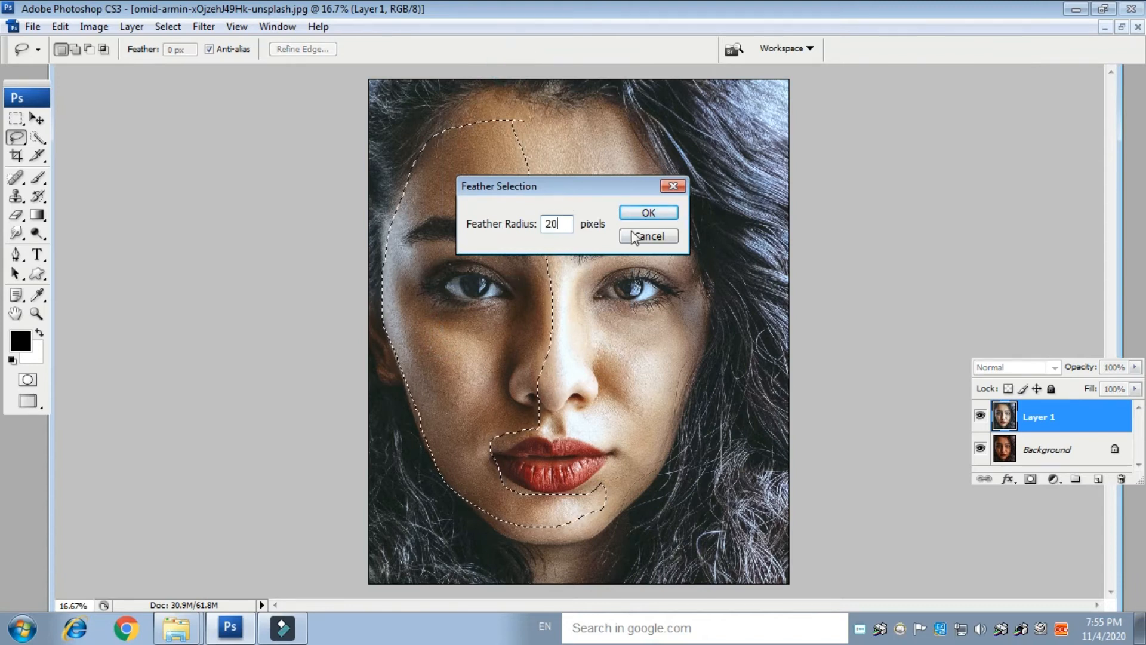
click(657, 213)
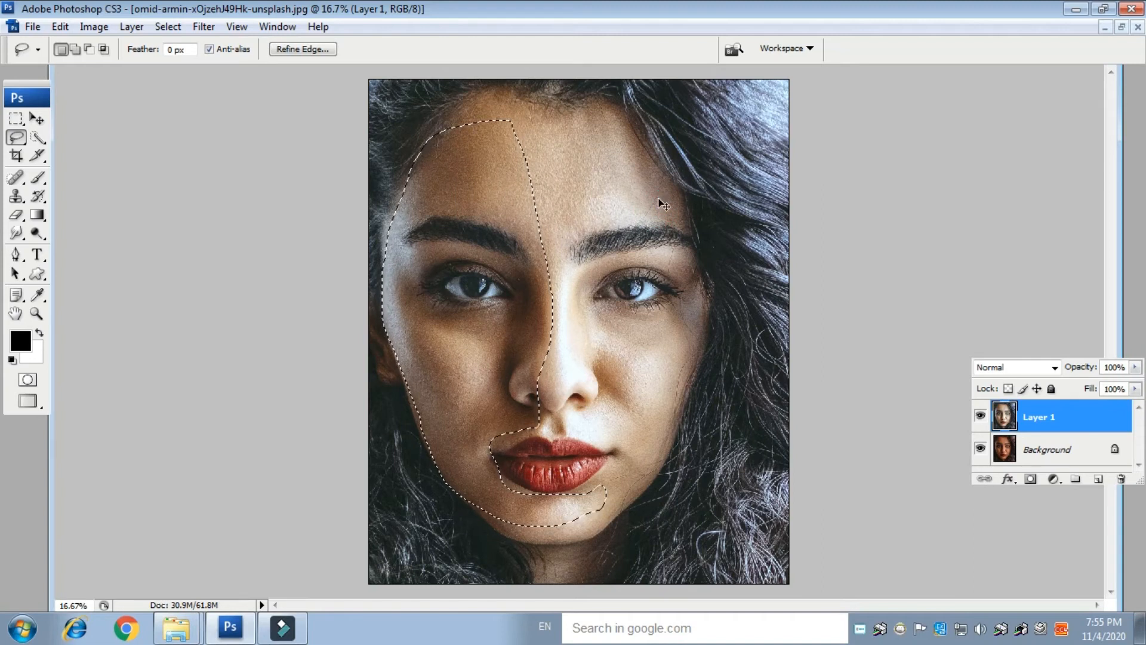
- Brighten the selected skin with an RGB Curves point at input 107, output 134, apply it and deselect
key(ctrl+m)
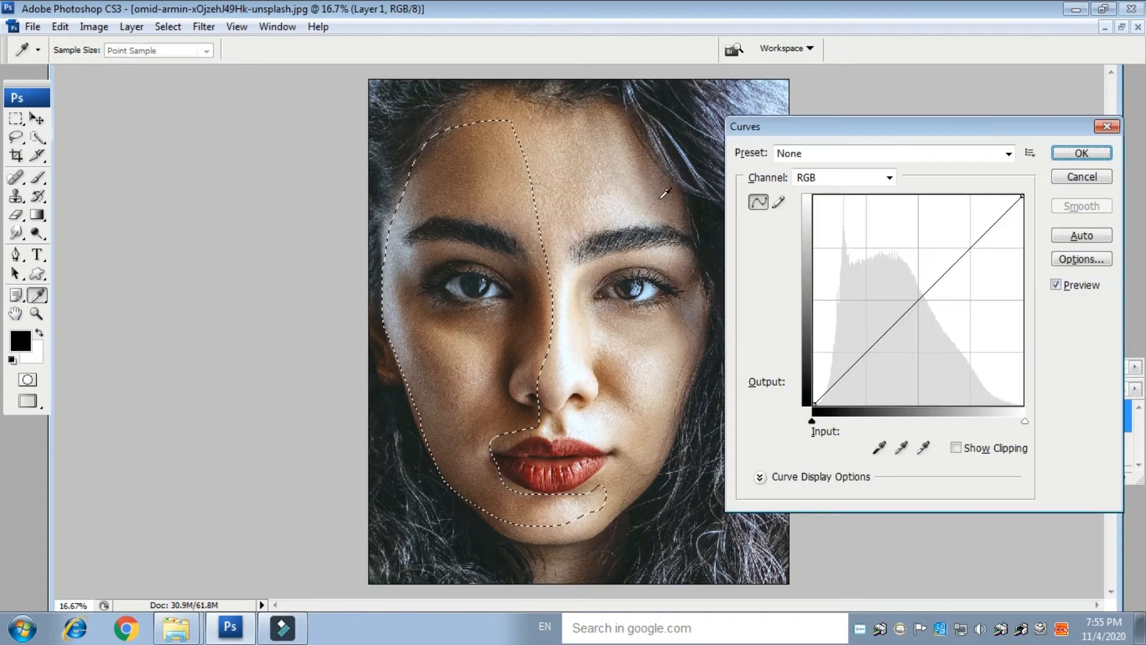
click(911, 300)
drag(911, 299, 903, 295)
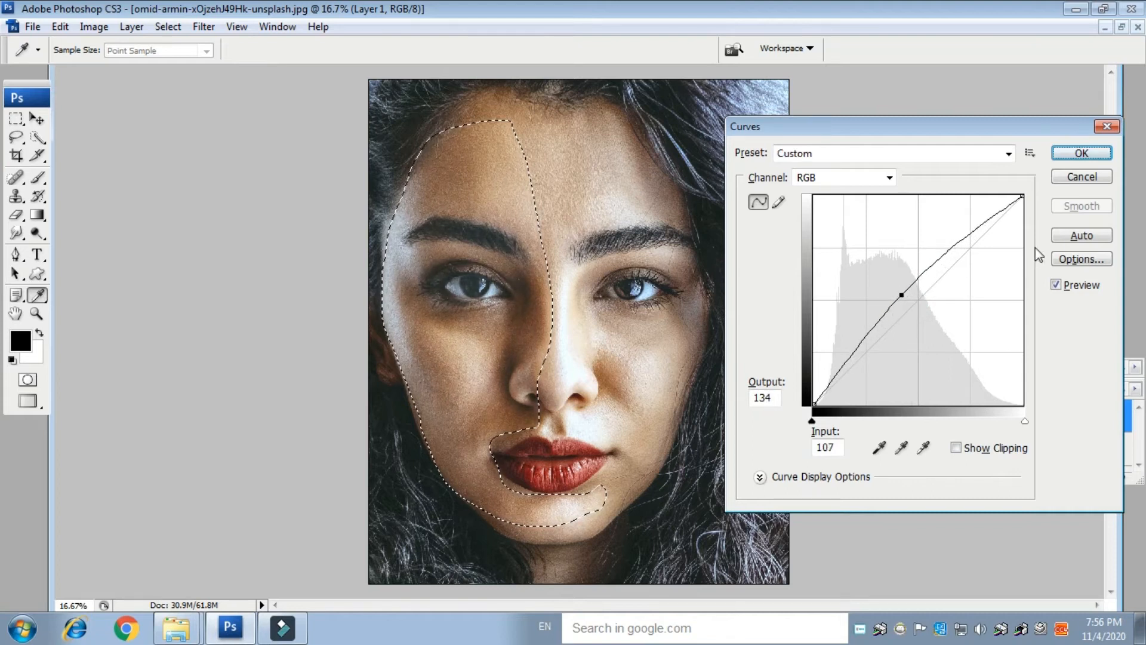
click(1083, 154)
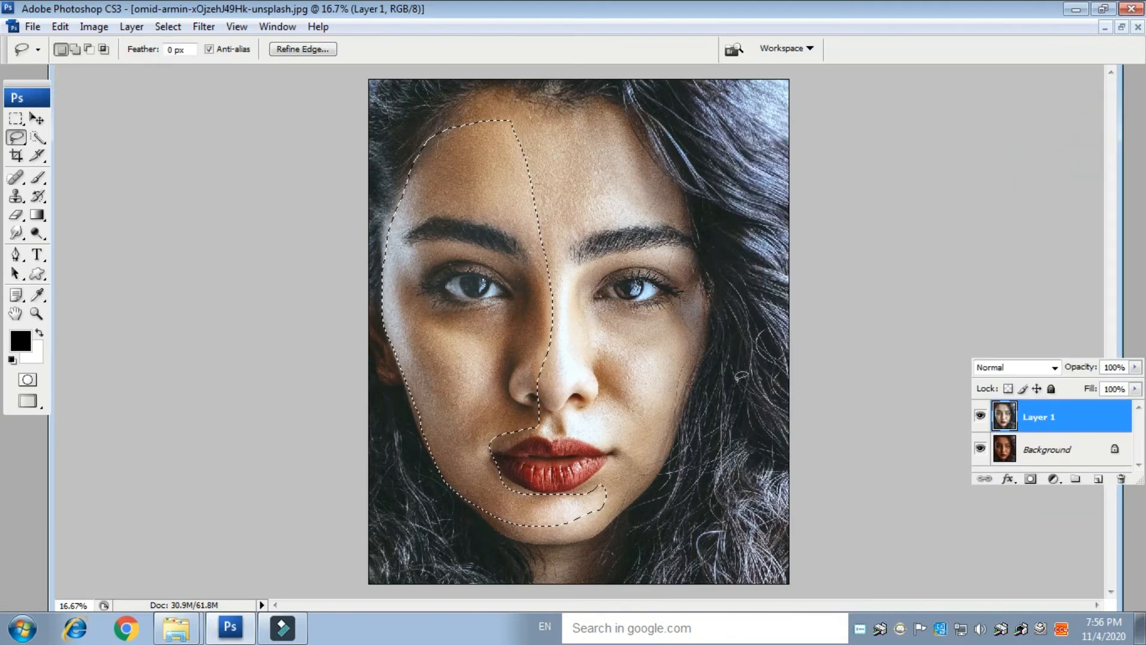
key(ctrl+d)
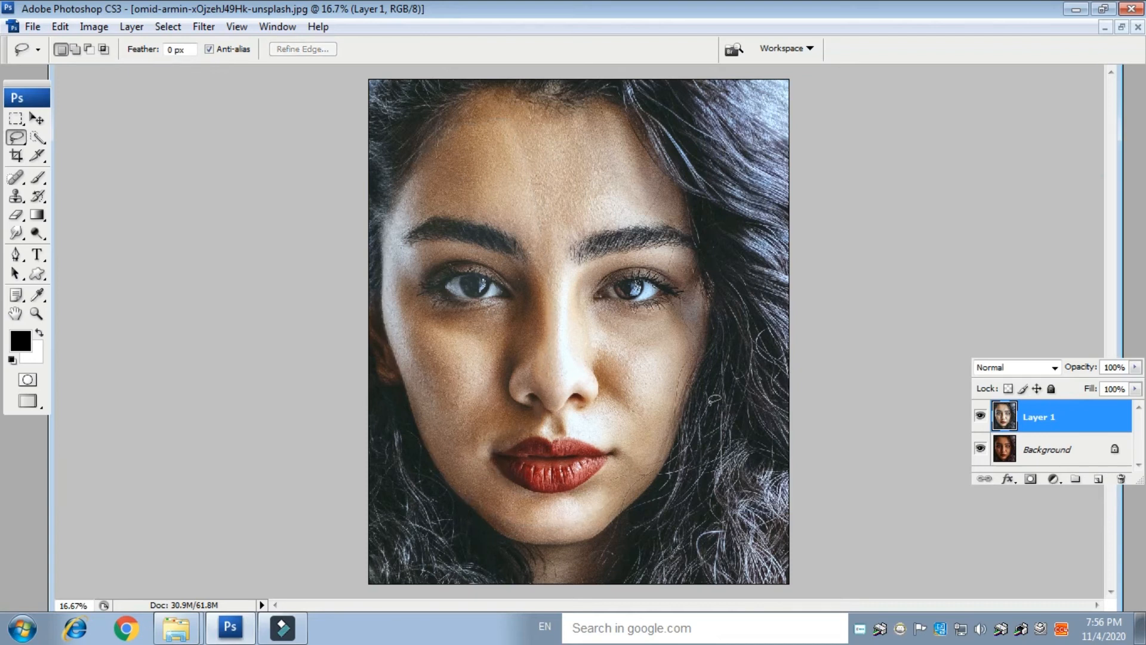
- Compare the brightened face with the original by toggling Layer 1's visibility at a reduced magnification
key(ctrl+minus)
key(ctrl+minus)
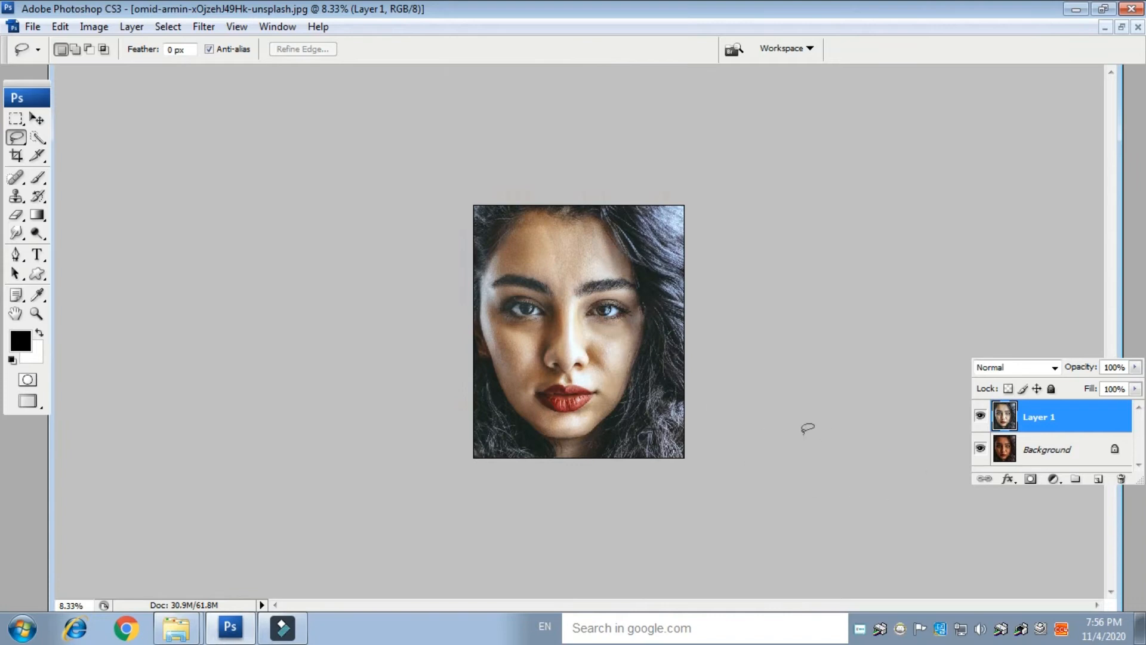
click(981, 416)
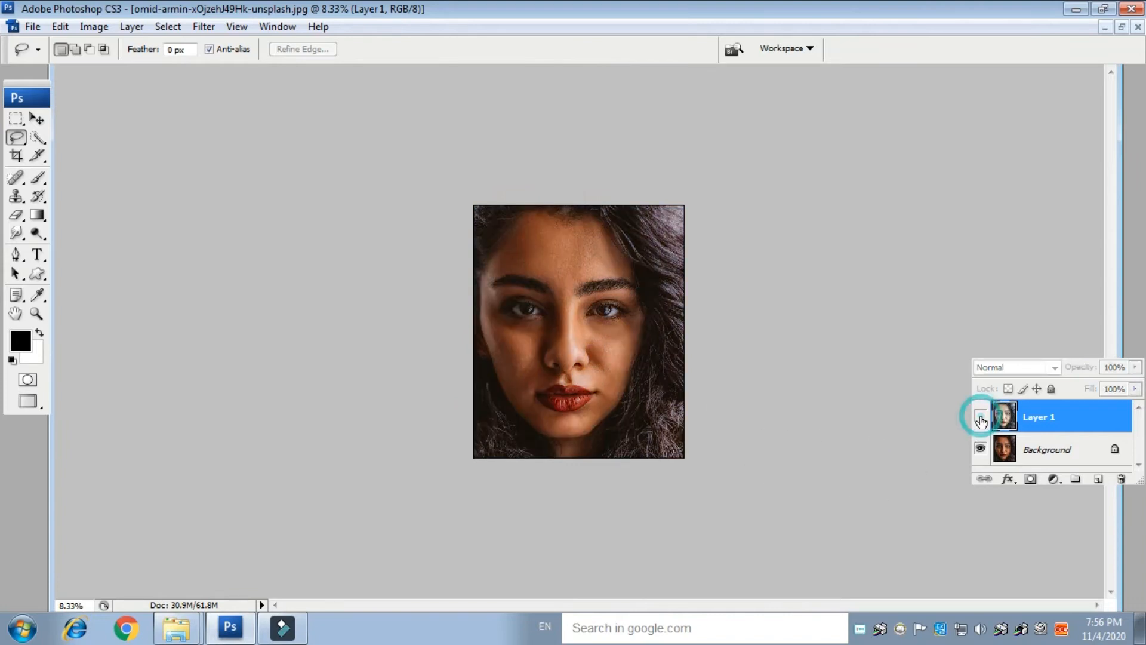
click(981, 416)
click(980, 416)
click(981, 416)
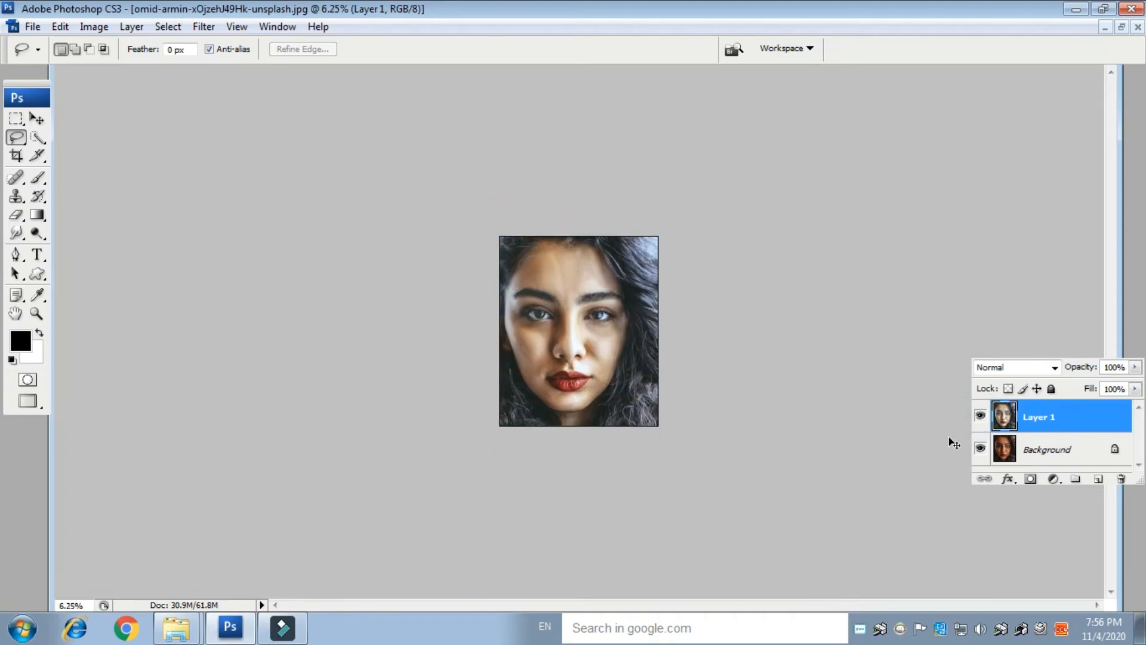
key(ctrl+plus)
key(ctrl+plus)
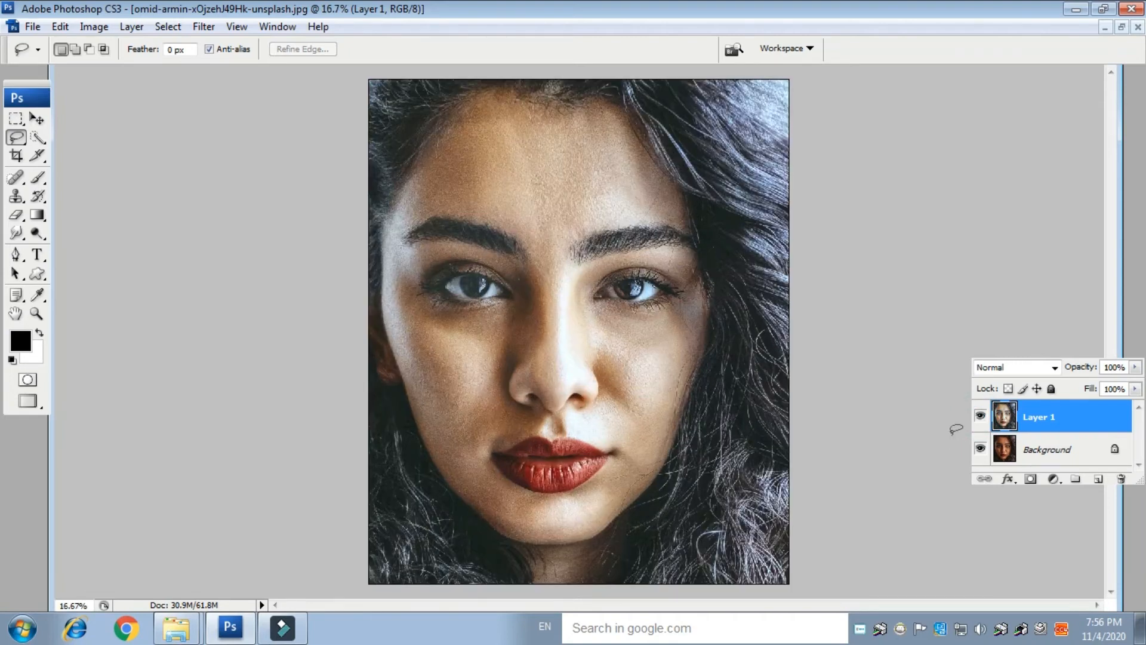
- Open the Imagenomic Portraiture filter on Layer 1 and switch its settings from Default to Custom
click(203, 28)
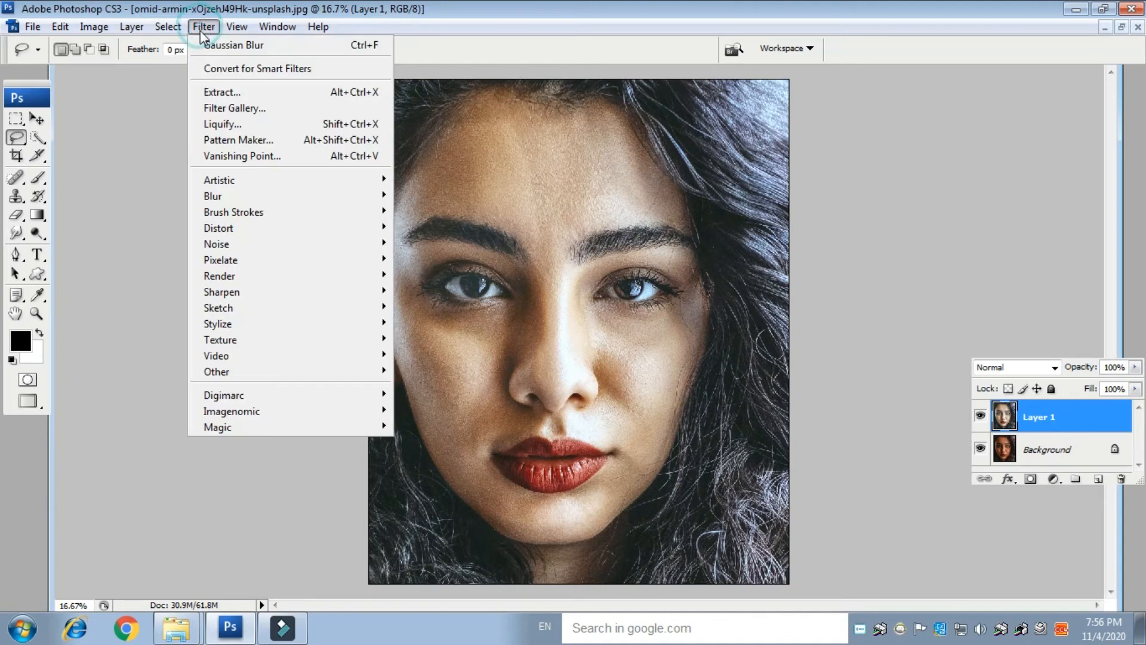
mouse_move(268, 410)
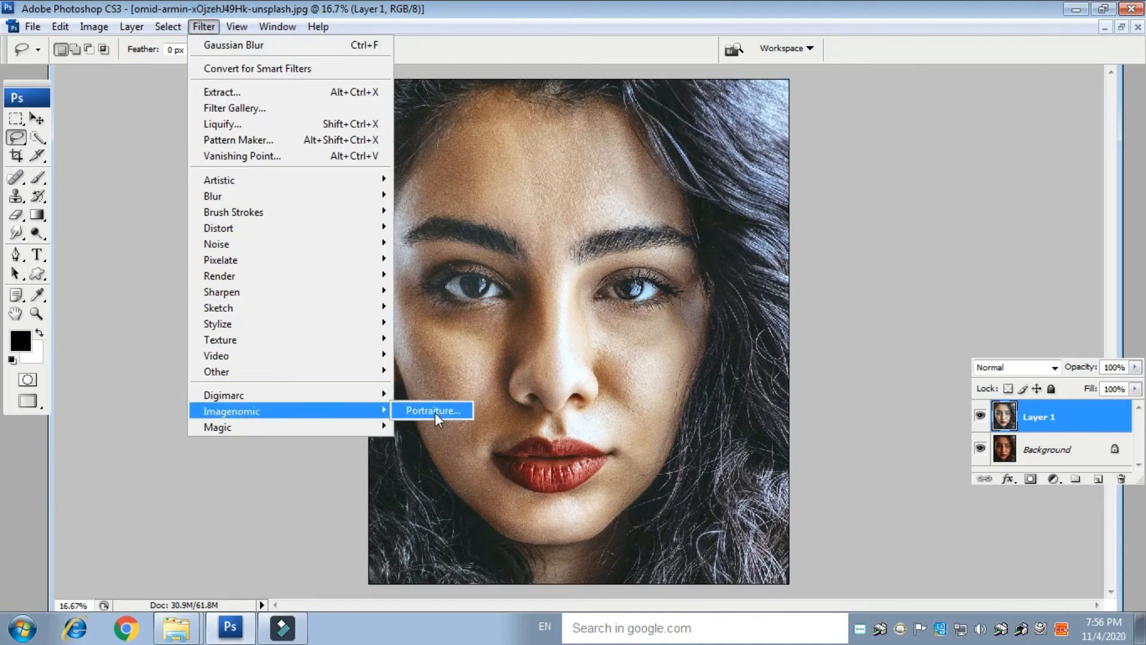
click(434, 412)
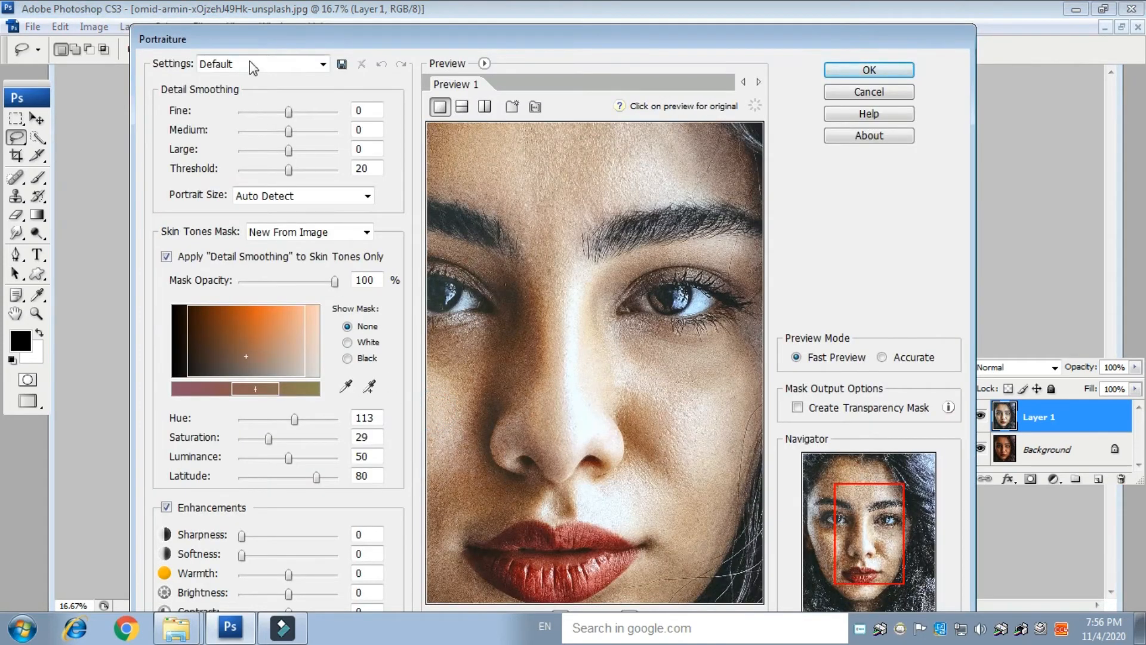
click(249, 60)
click(227, 224)
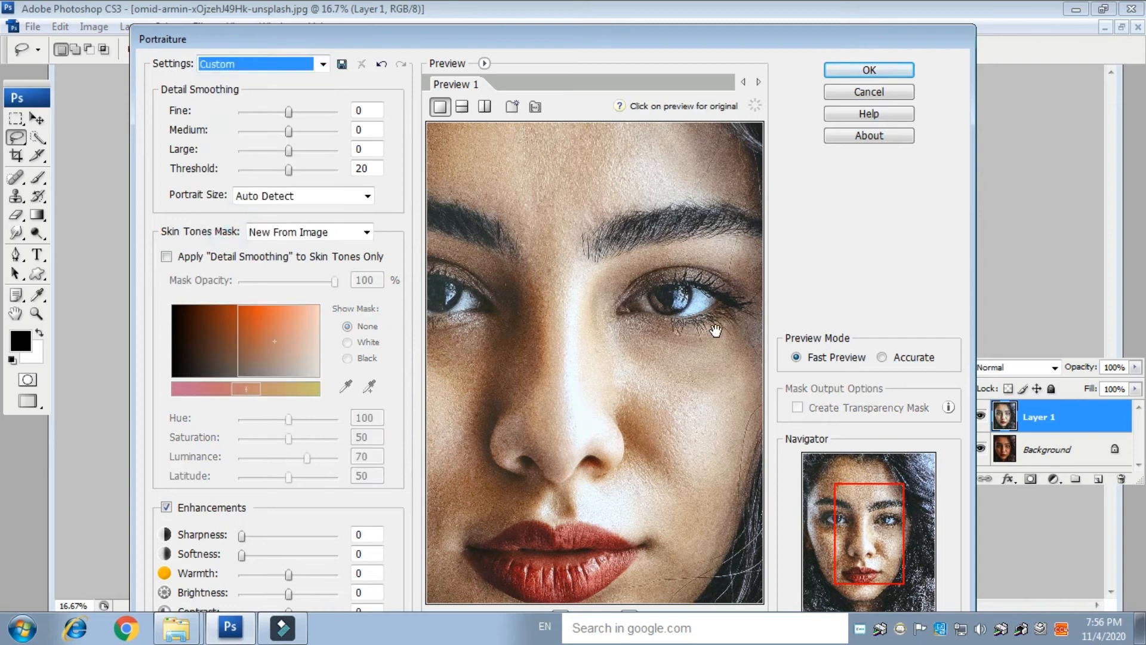
- Set Portraiture's Sharpness to 5 and Softness to 19, and apply the filter to smooth the skin
click(264, 556)
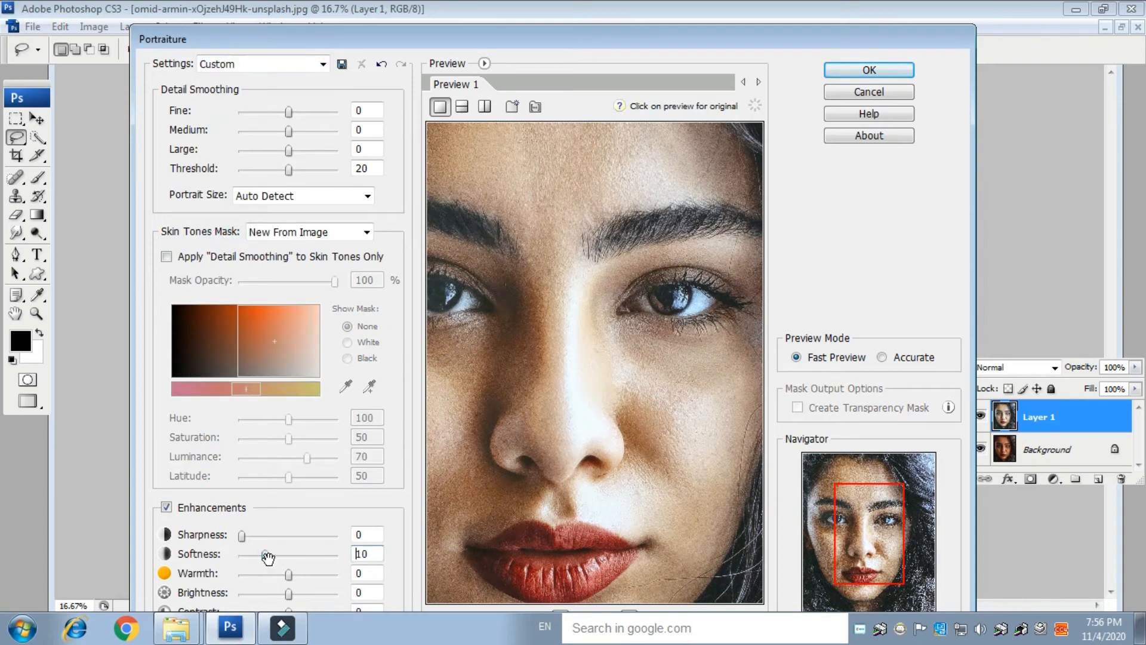
click(277, 556)
click(253, 537)
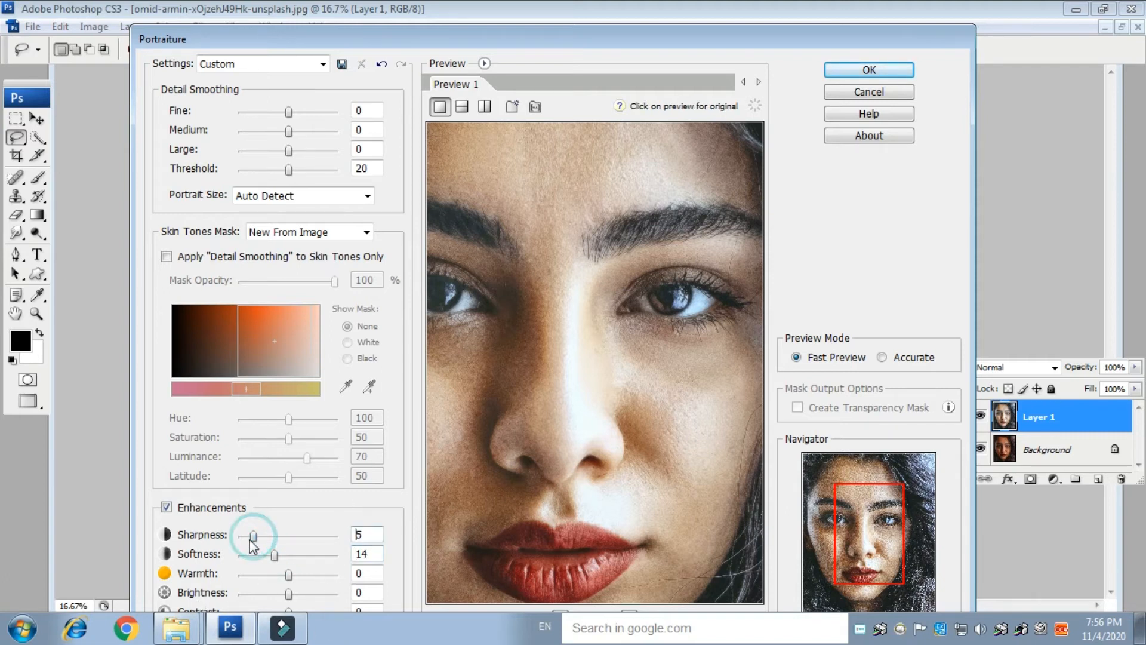
click(288, 552)
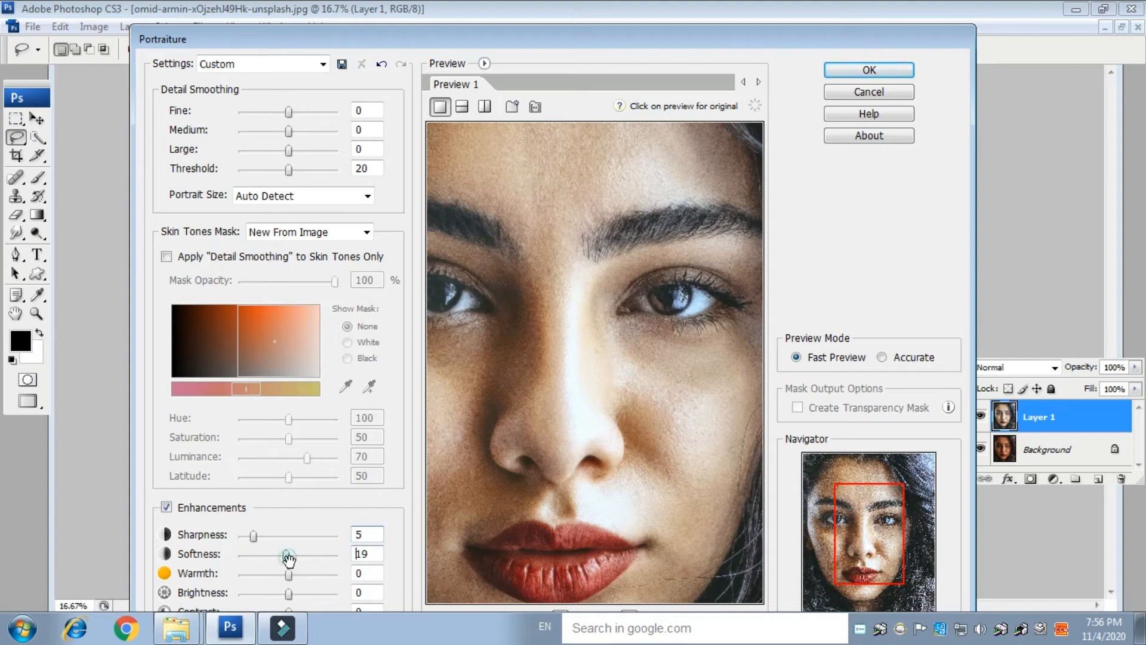
click(870, 70)
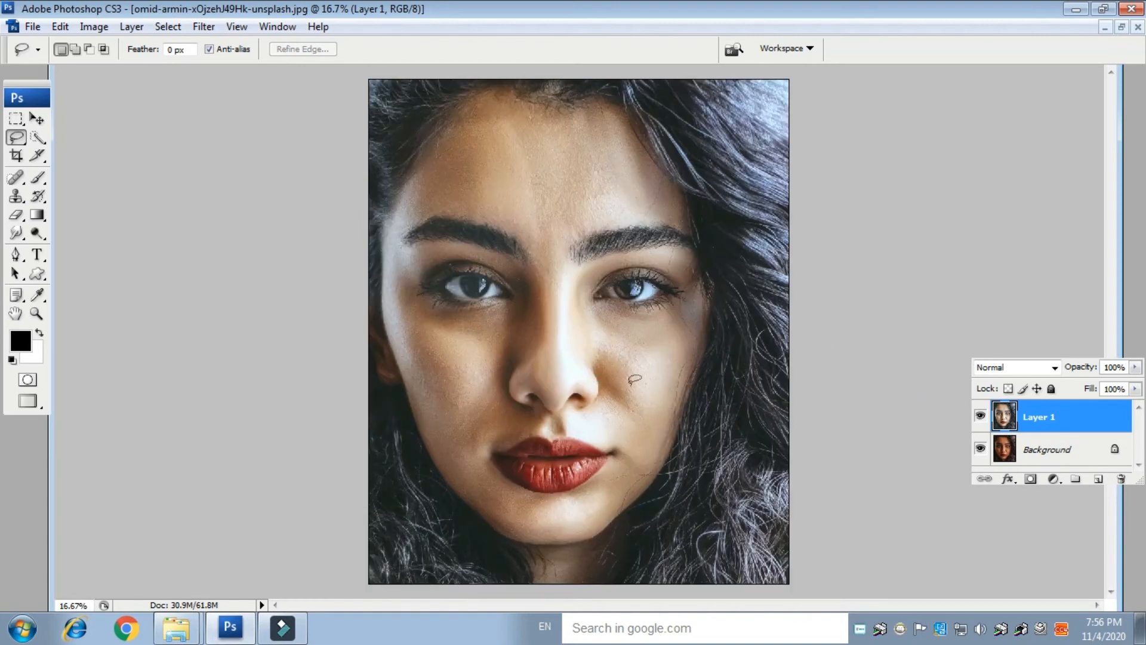
- Set up the Clone Stamp tool with a 500 px brush at 42% opacity
key(ctrl+minus)
key(ctrl+minus)
key(ctrl+plus)
key(ctrl+plus)
click(16, 196)
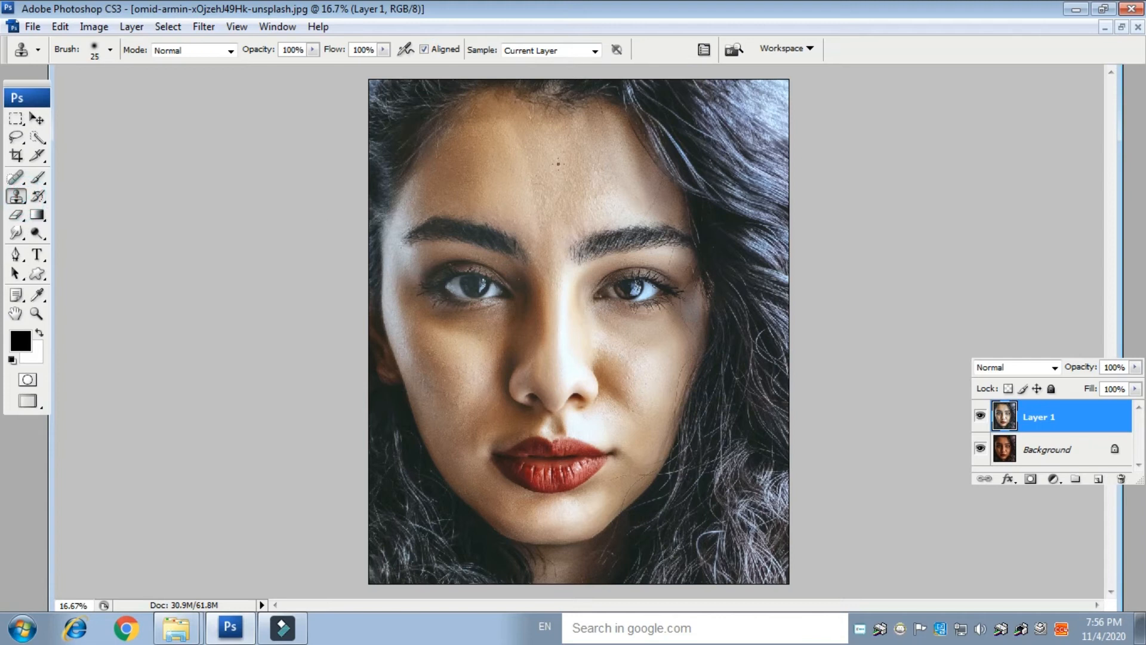
key(bracketright)
key(bracketright)
key(bracketright)
key(bracketright)
key(bracketright)
click(312, 48)
drag(313, 65, 263, 65)
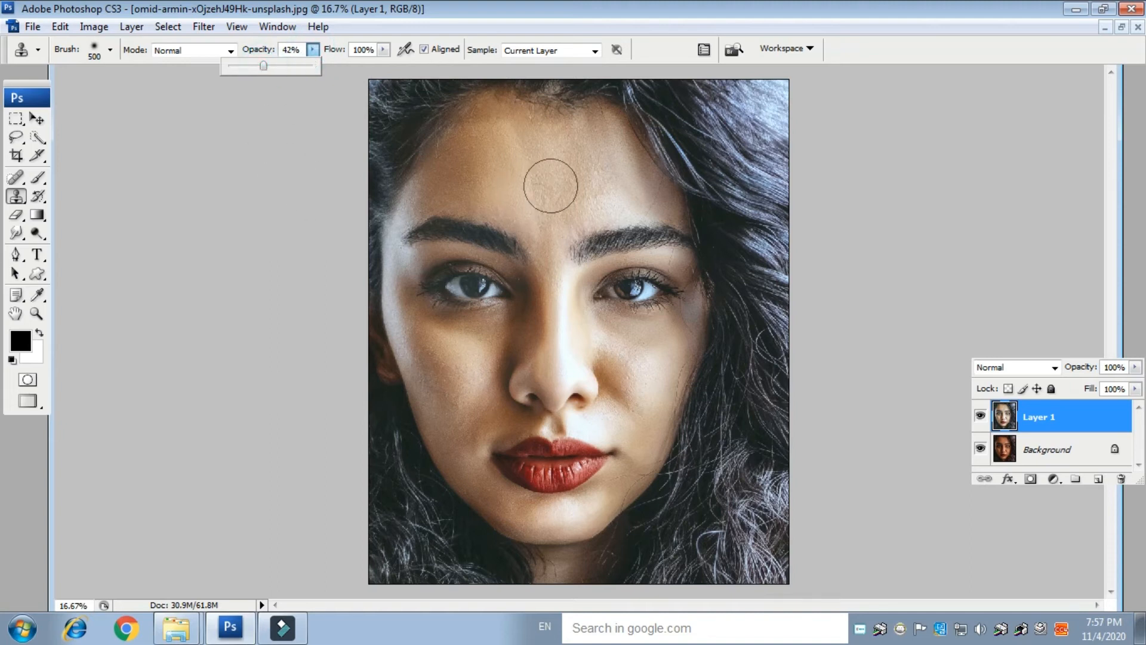
- Sample the central forehead skin and clone it over the visible tone seam down the middle of the forehead
alt+click(556, 162)
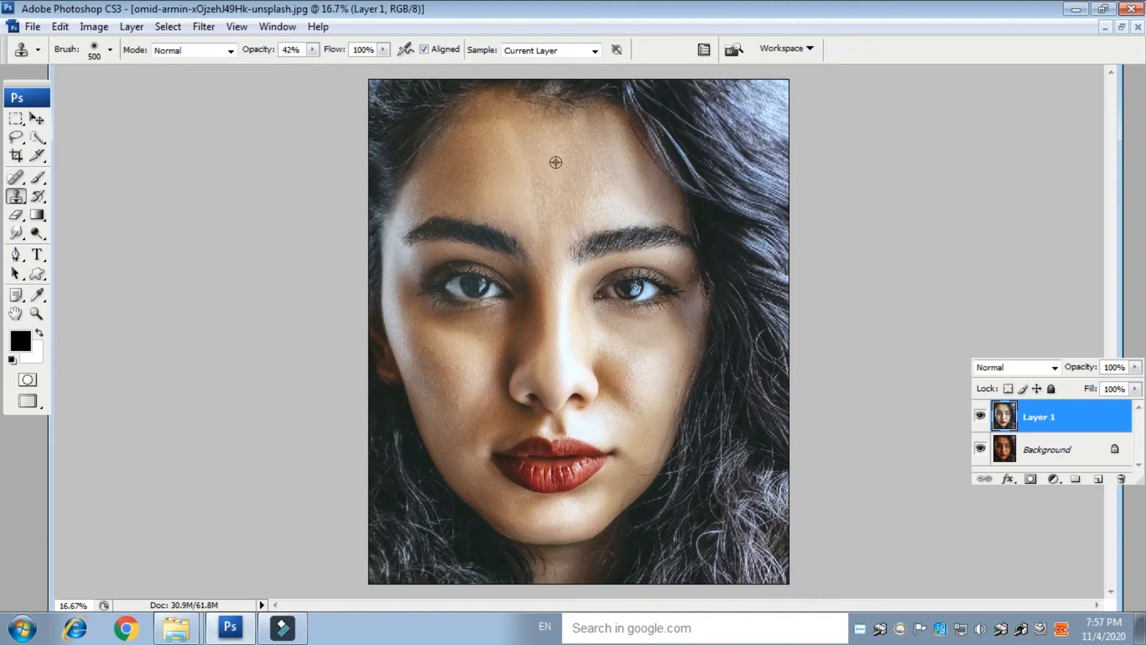
click(513, 138)
click(514, 147)
click(523, 172)
click(529, 193)
click(512, 136)
click(529, 194)
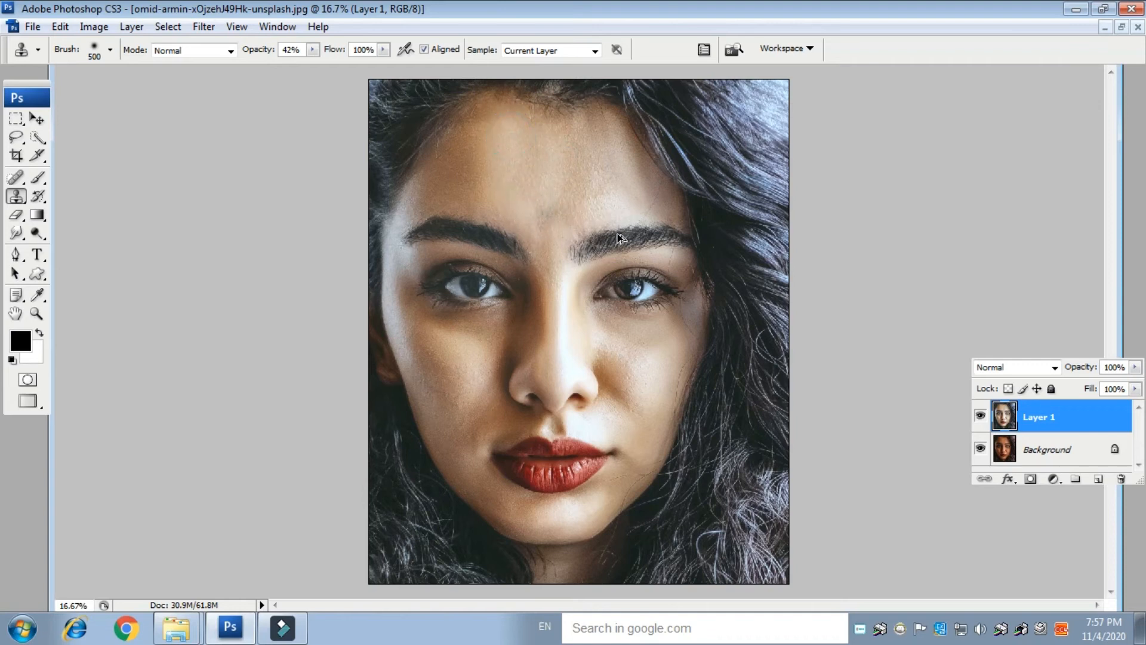
click(549, 200)
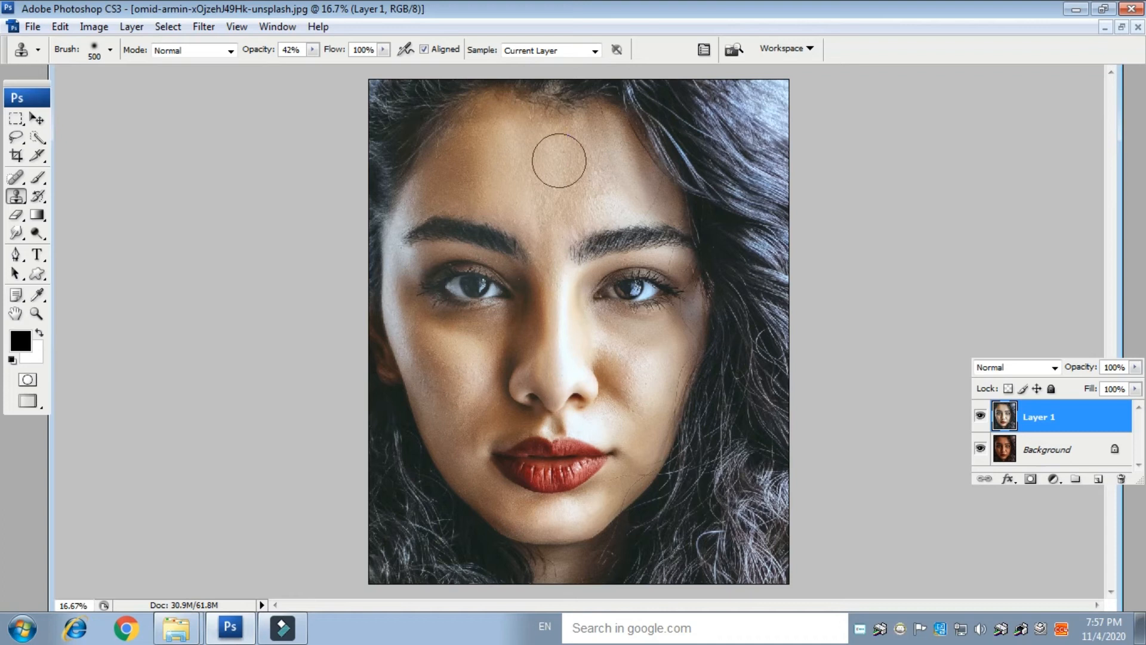
- Reduce the Clone Stamp brush to 200 px, resample the central forehead and clone along the upper part of the seam
key(bracketleft)
key(bracketleft)
key(bracketleft)
alt+click(555, 159)
click(512, 125)
drag(511, 126, 529, 169)
- Lower the Clone Stamp opacity to 27%, turn off Aligned, and blend the remaining forehead seam down towards the brows
drag(315, 54, 300, 64)
drag(520, 140, 525, 161)
click(424, 49)
alt+click(525, 125)
drag(523, 156, 542, 220)
click(482, 163)
click(504, 120)
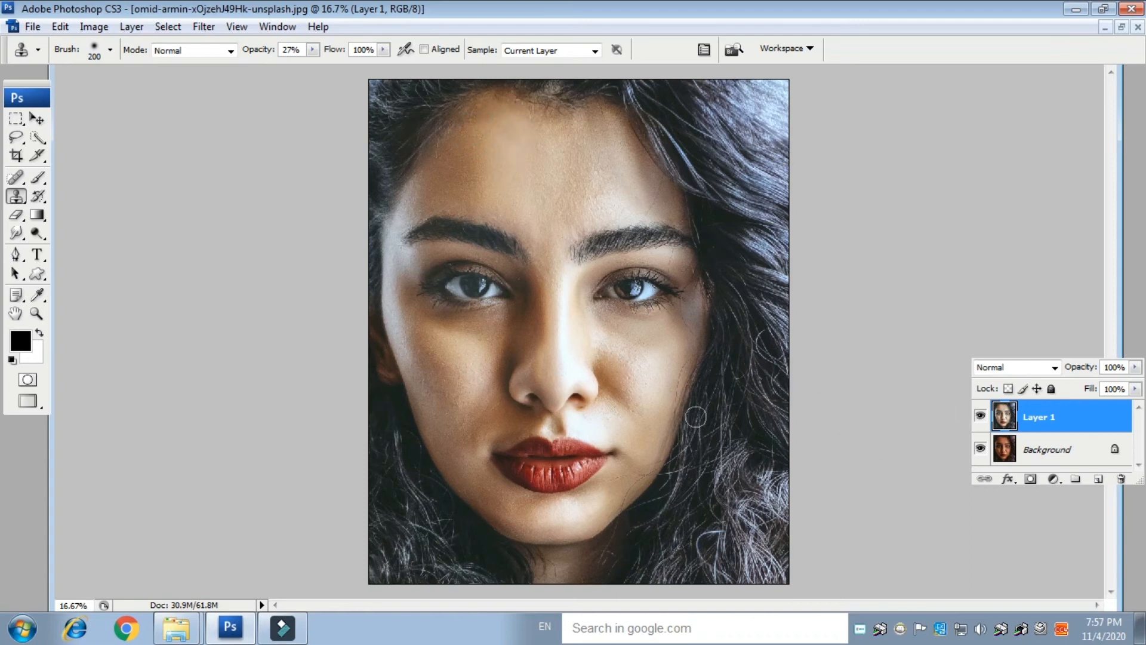
- Apply the Imagenomic Portraiture filter to Layer 1 with its Softness enhancement lowered to smooth the skin further
click(204, 27)
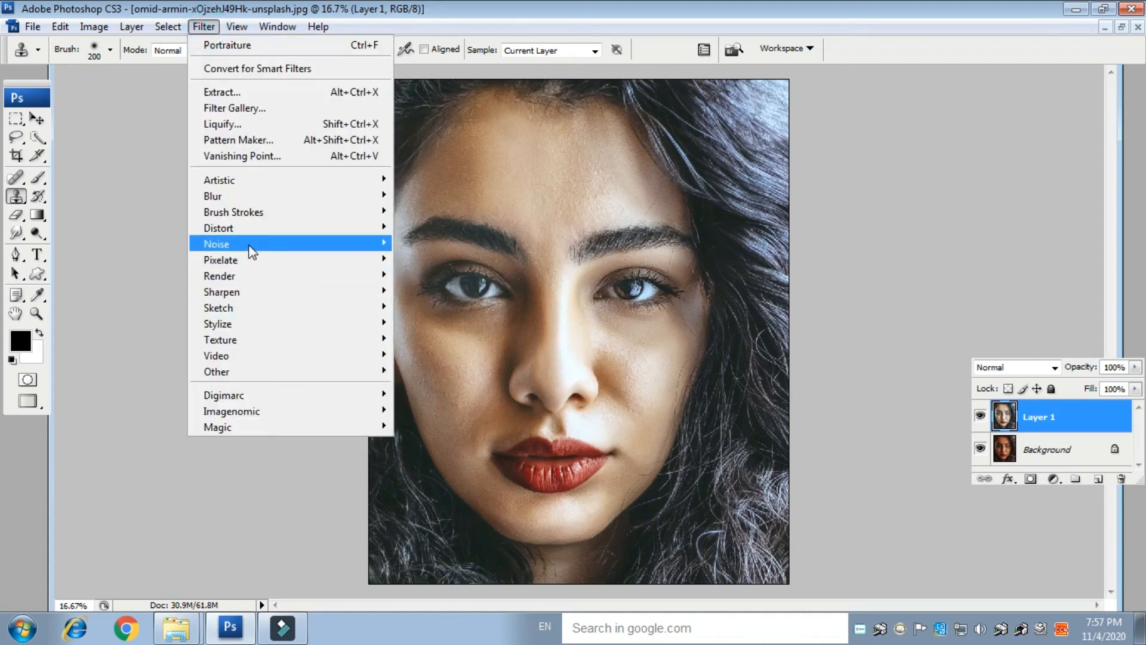
mouse_move(250, 245)
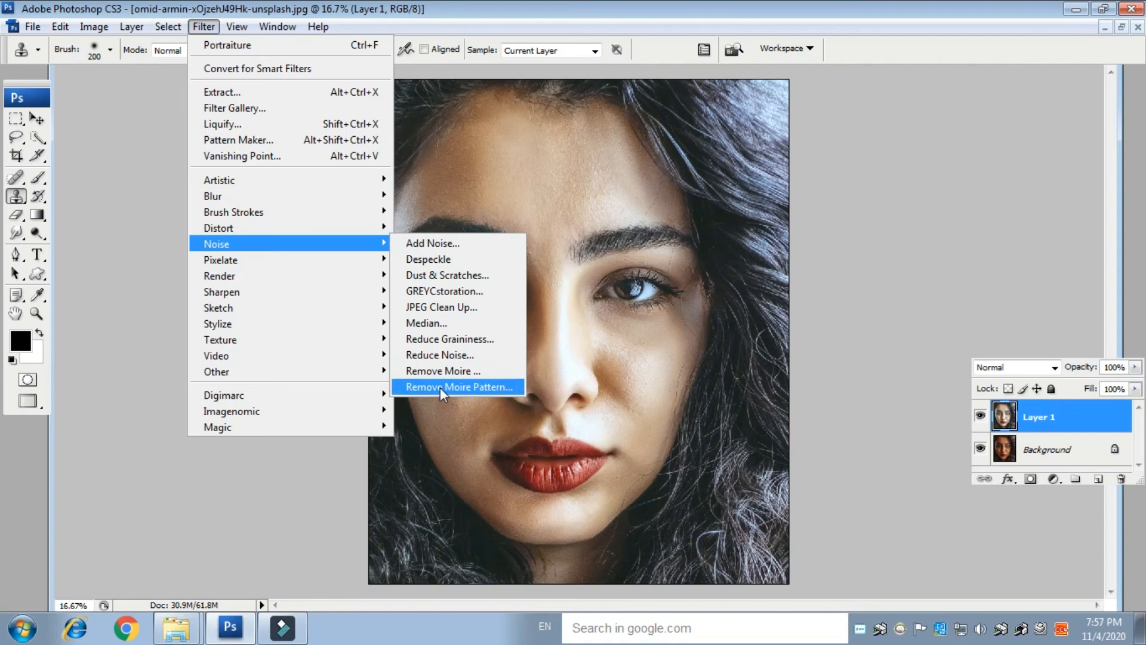
mouse_move(269, 412)
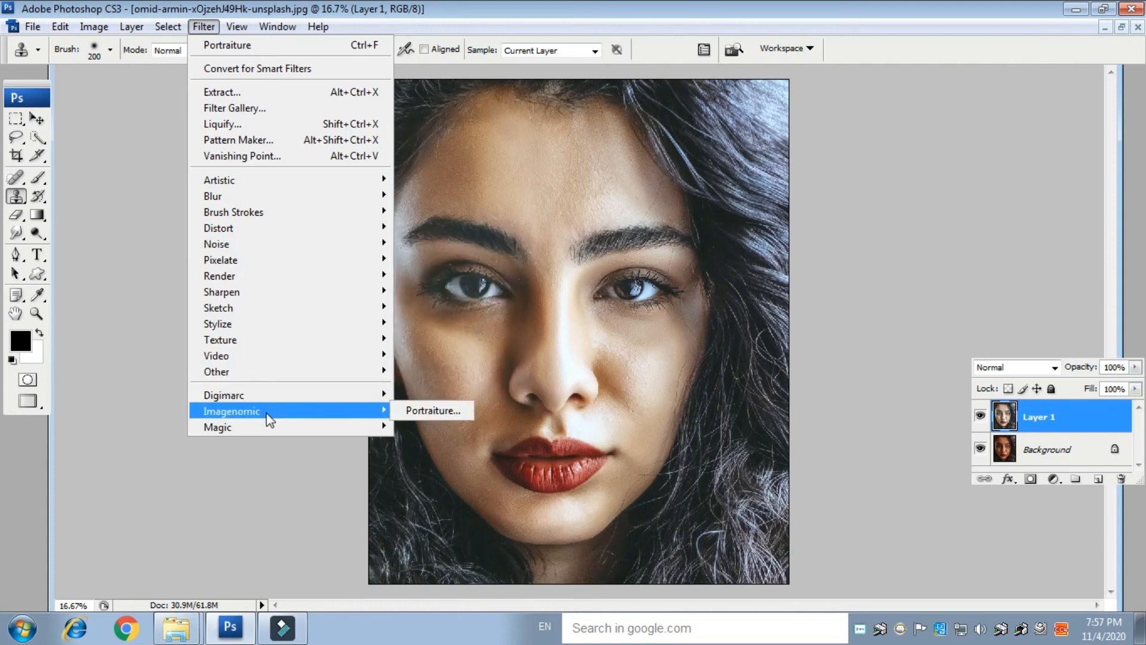
click(417, 410)
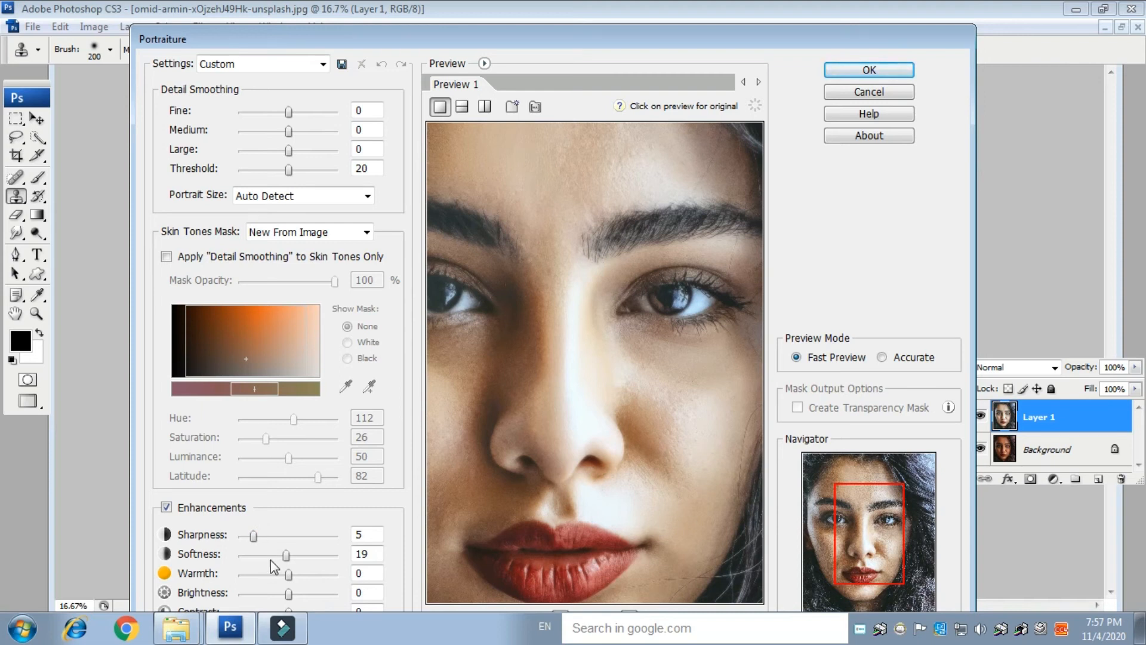
drag(286, 555, 247, 535)
click(895, 71)
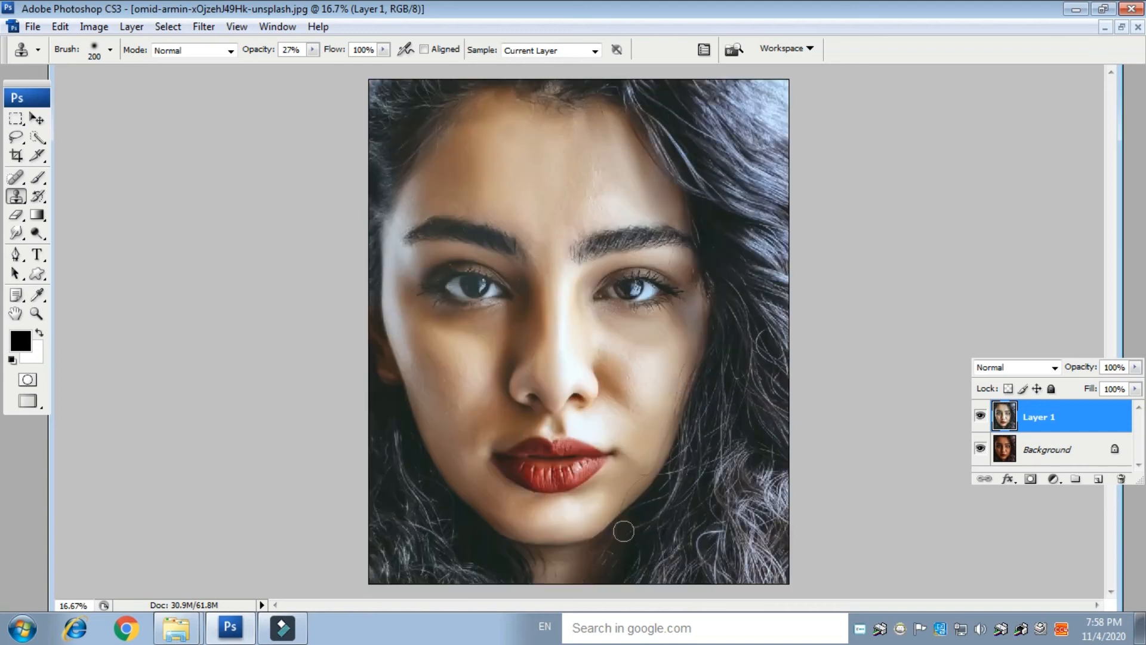
- Examine the smoothed skin at several magnifications and compare it with the original by hiding and showing Layer 1
key(ctrl+minus)
key(ctrl+minus)
key(ctrl+plus)
key(ctrl+plus)
key(ctrl+plus)
key(ctrl+plus)
key(ctrl+minus)
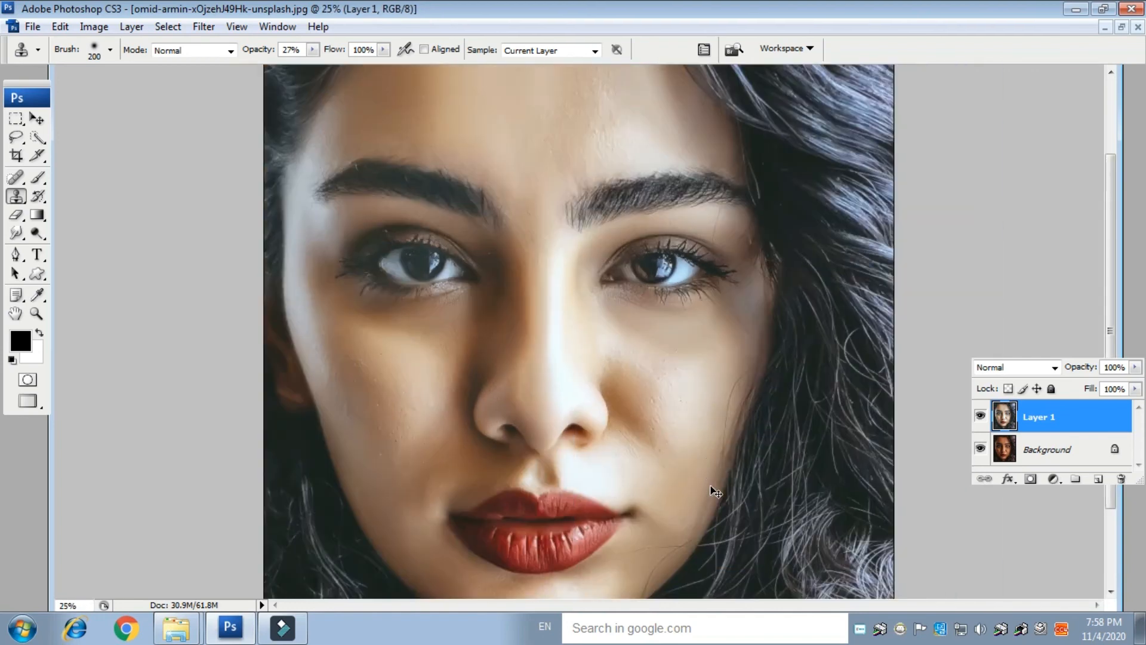
click(980, 416)
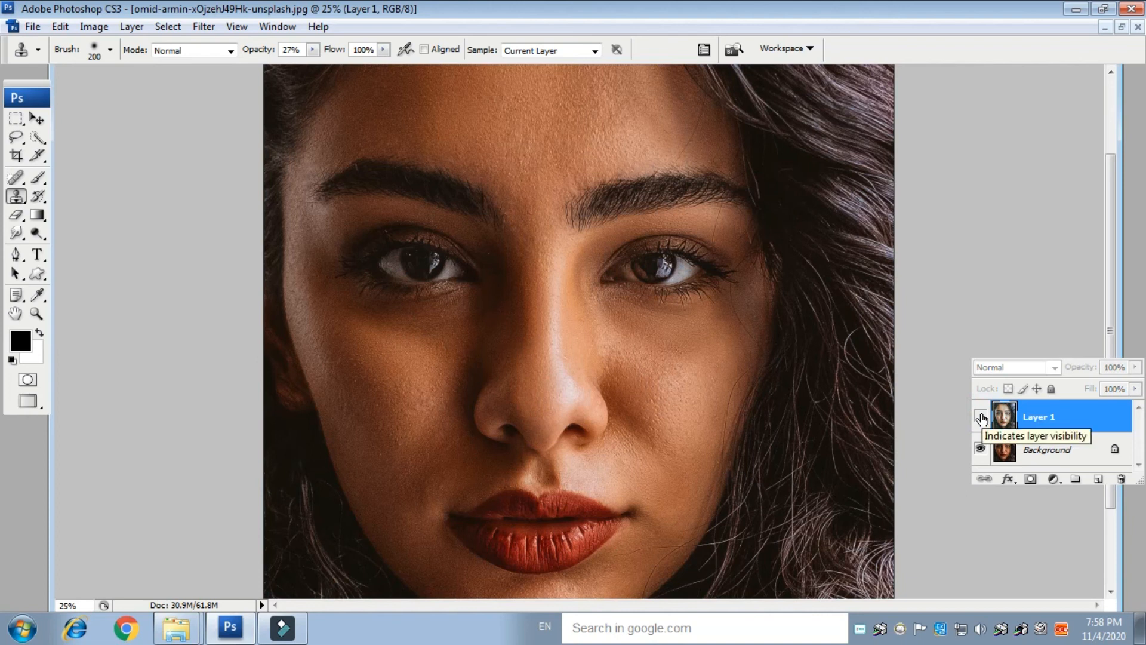
click(981, 417)
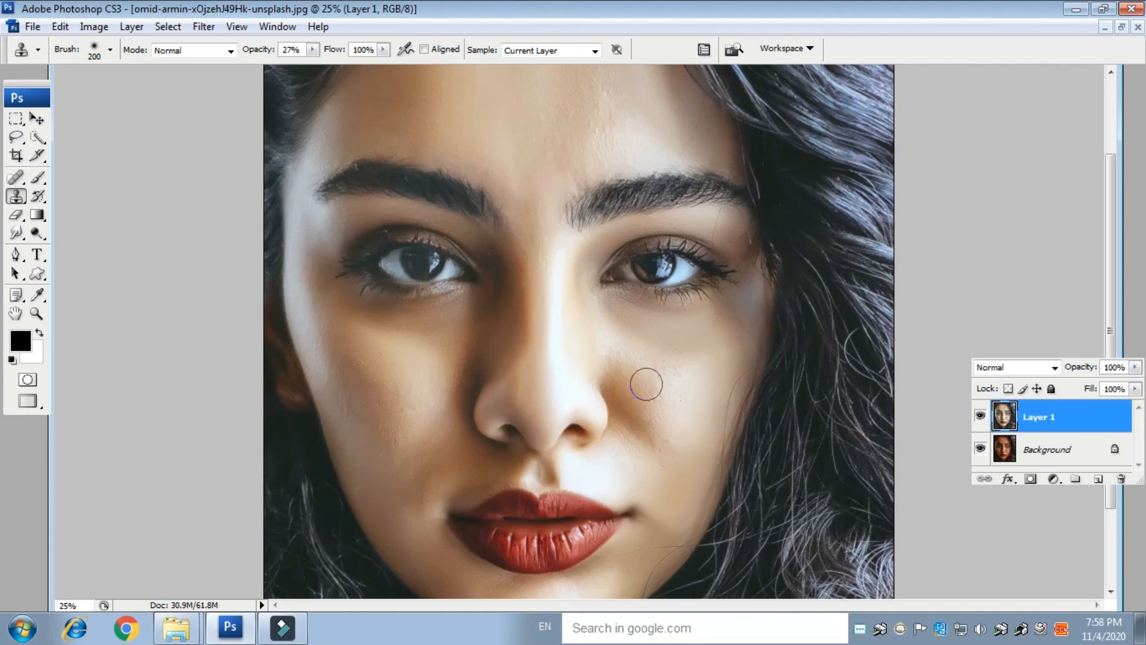
key(ctrl+minus)
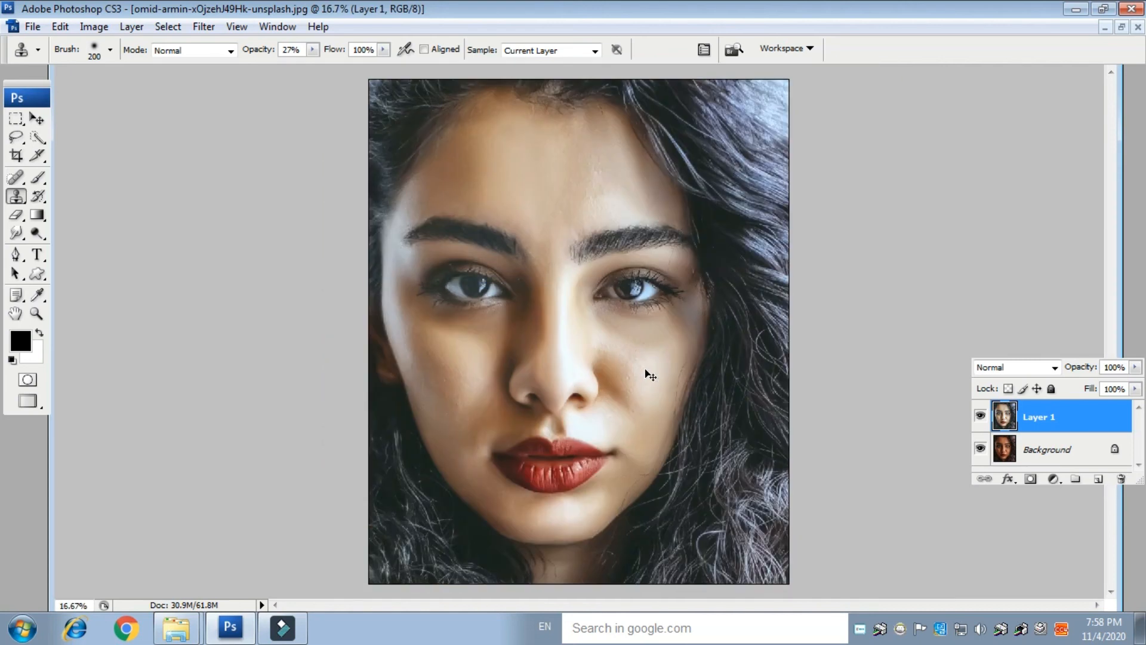
key(ctrl+minus)
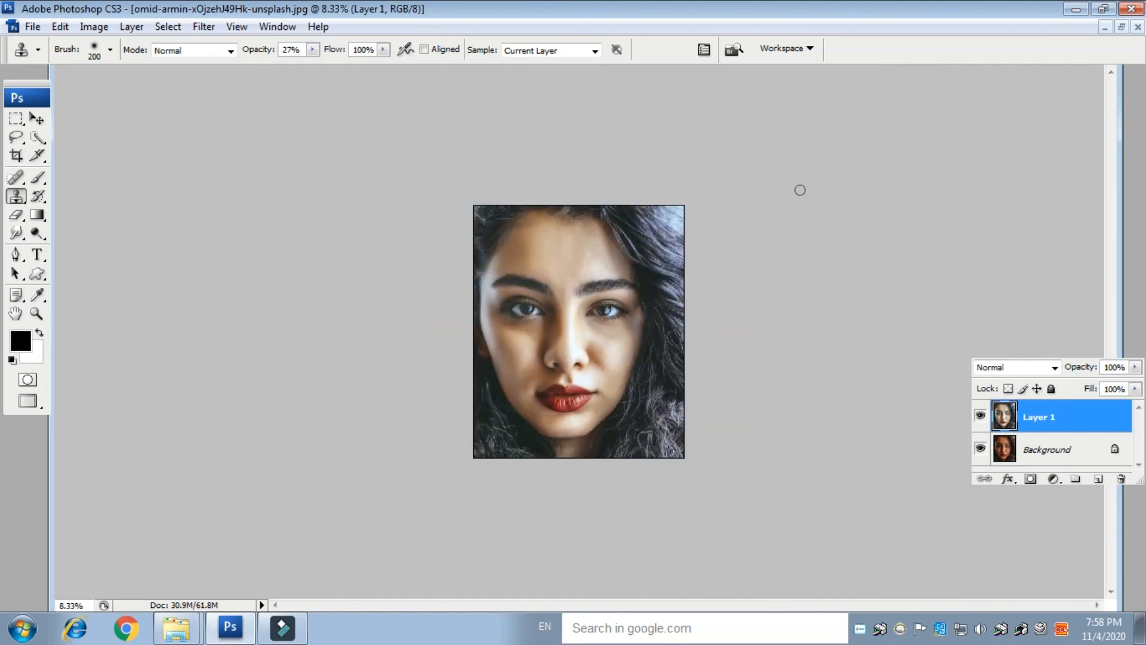
- Open the frame template 15.psd from Local Disk (D:) and arrange its window beside the floating portrait window
click(1122, 28)
double_click(605, 172)
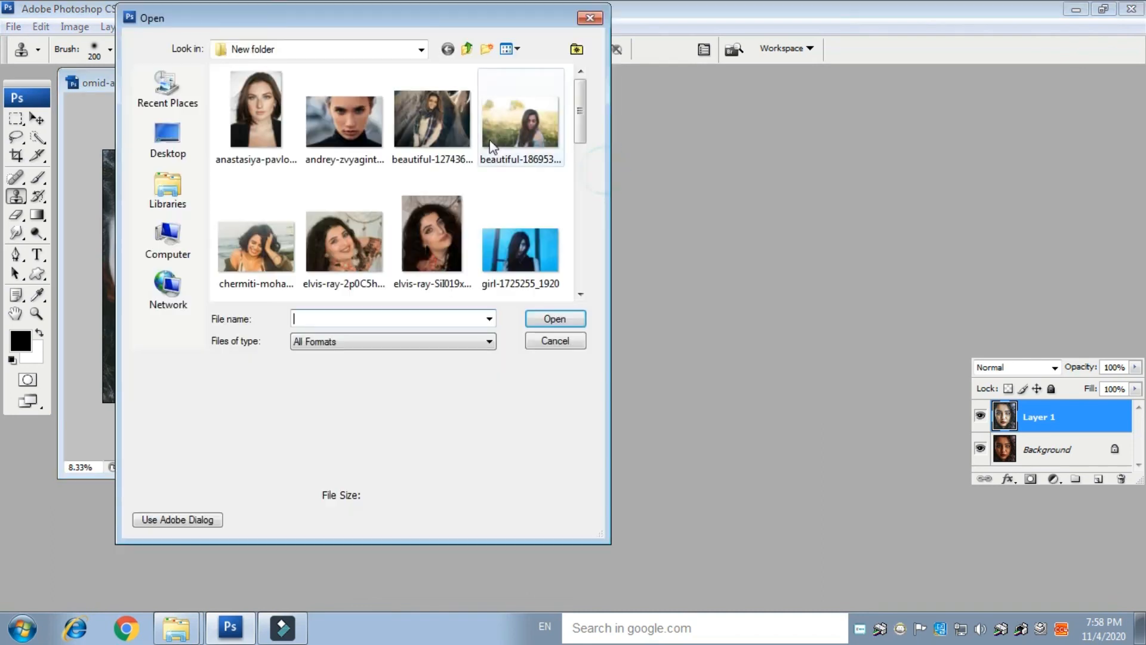
click(299, 50)
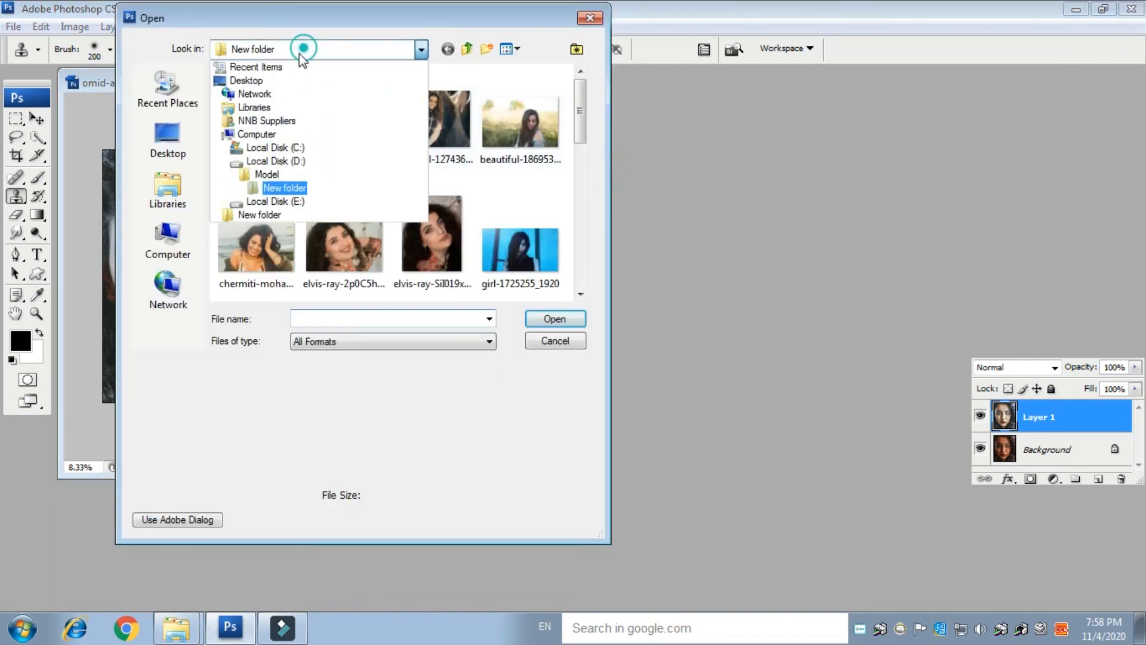
click(296, 161)
click(245, 189)
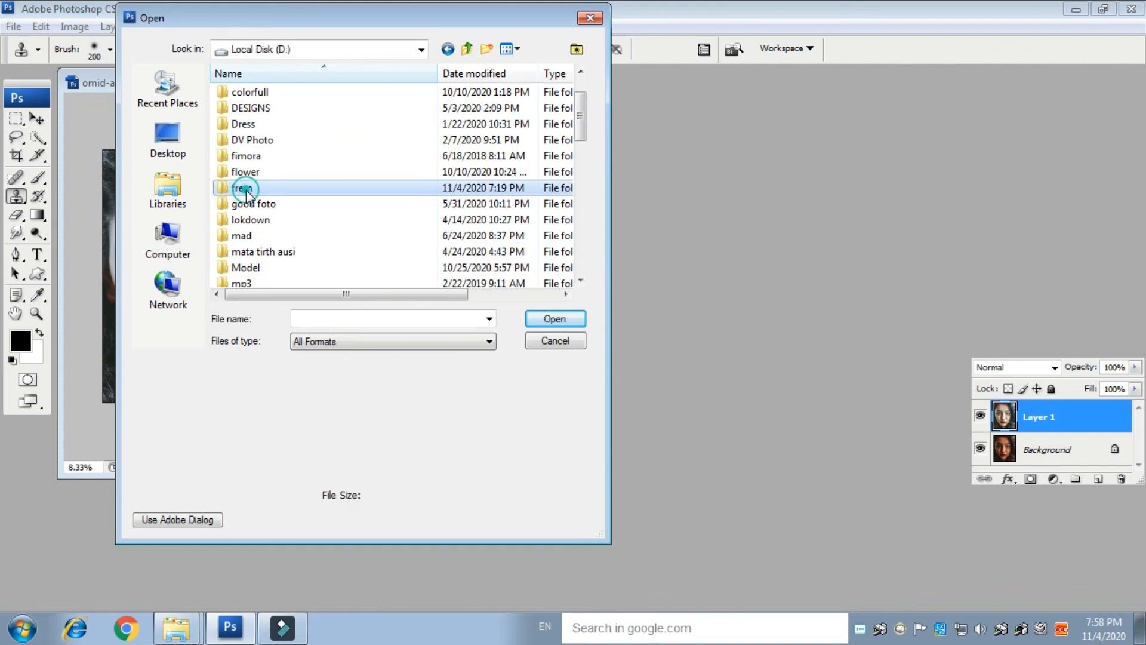
double_click(245, 188)
double_click(249, 110)
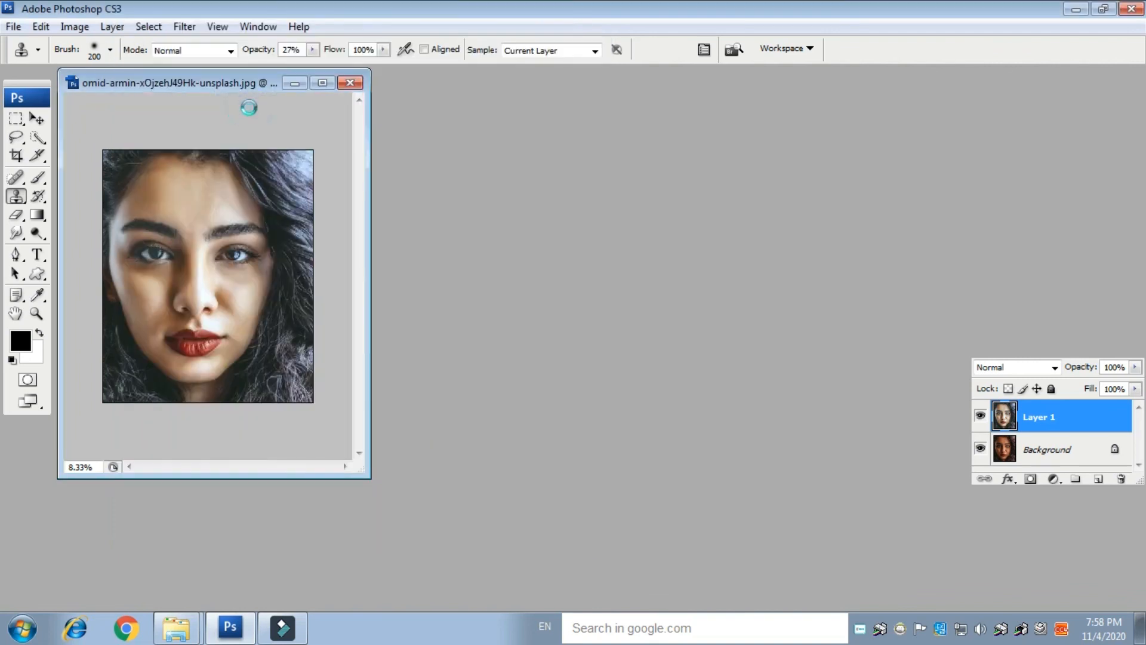
drag(311, 88, 624, 85)
- Copy the retouched portrait into 15.psd directly above Layer 4, the black frame opening, and clip it to that layer
click(38, 121)
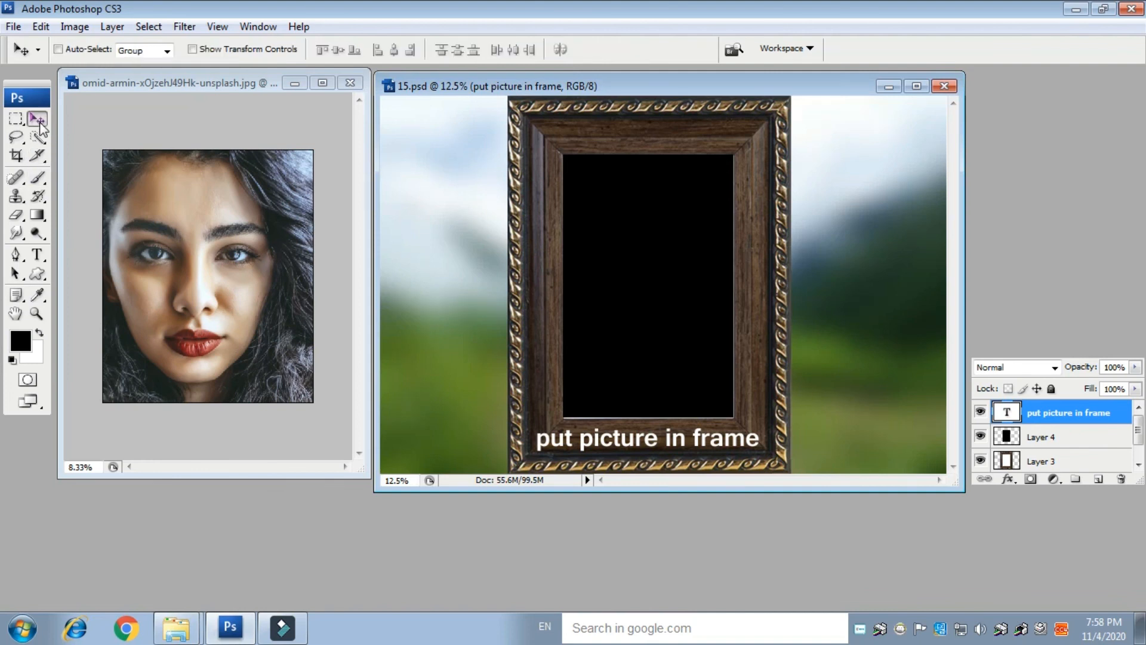
right_click(618, 246)
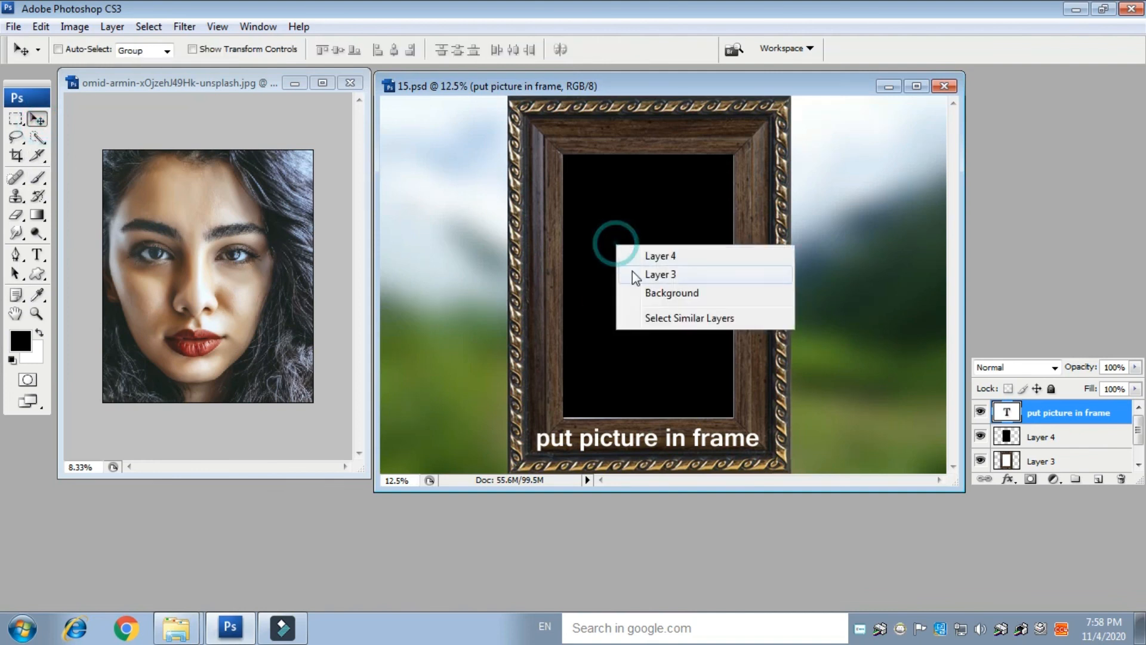
click(671, 256)
right_click(631, 225)
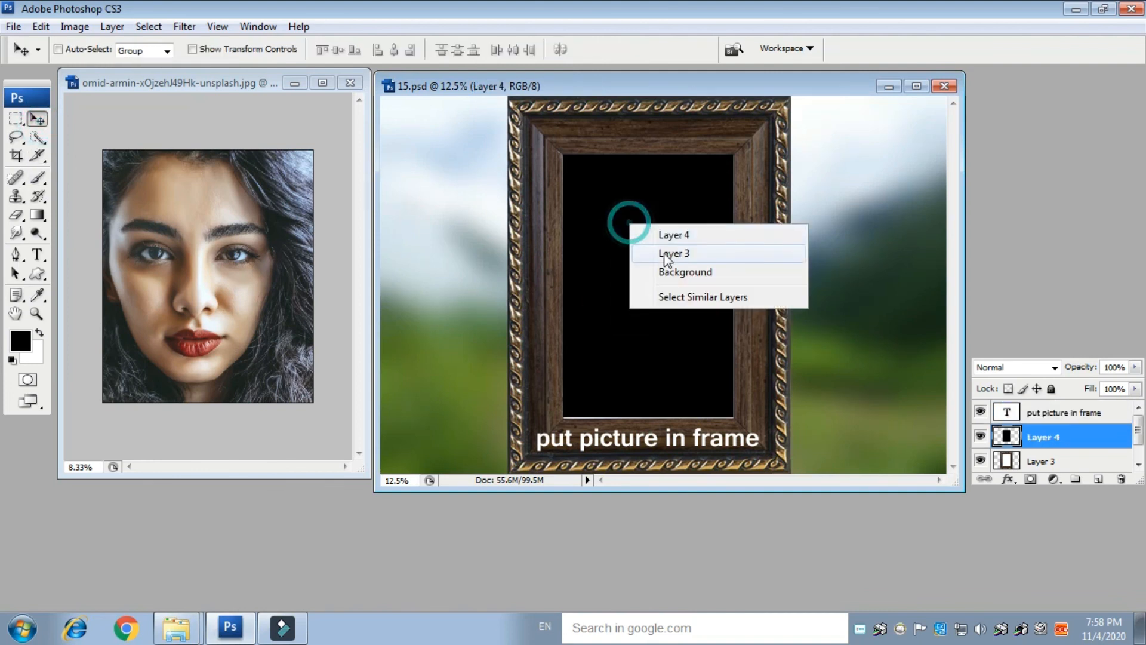
click(673, 236)
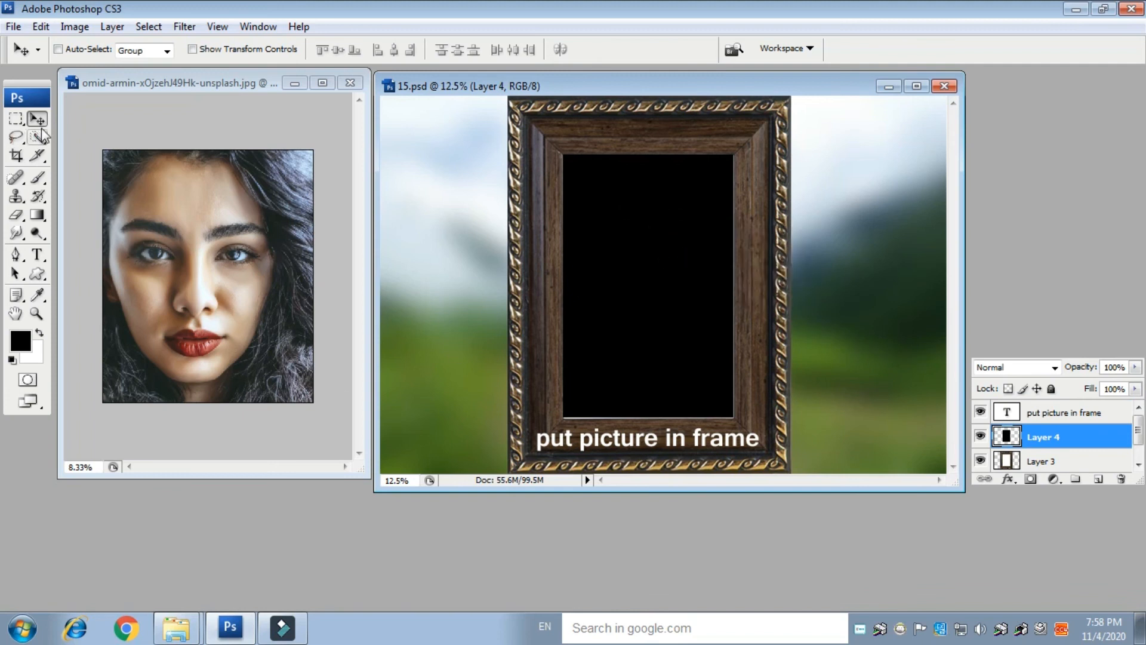
drag(188, 295, 620, 306)
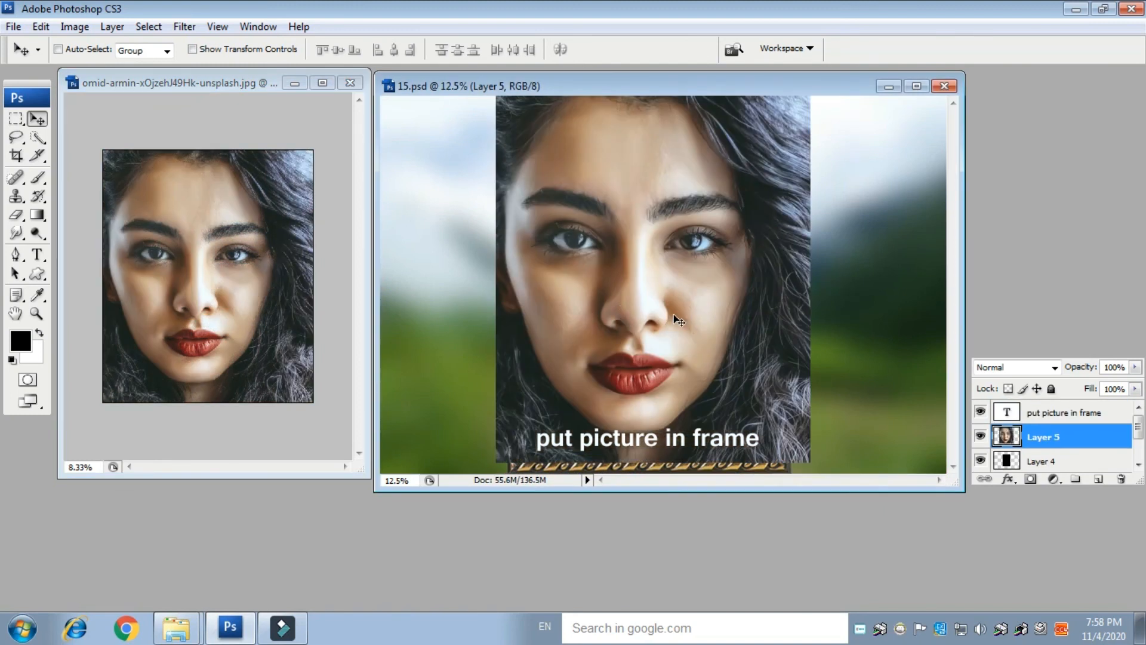
key(ctrl+alt+g)
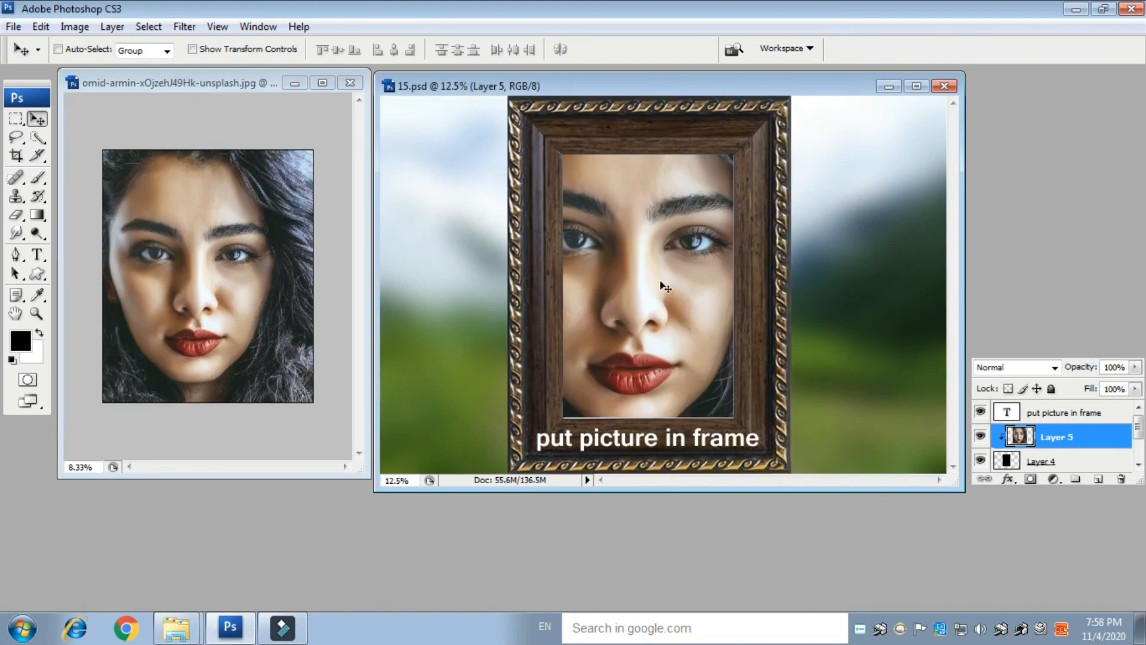
- Scale the clipped portrait proportionally to about 68.9% and position it at about X 2694 px, Y 1816 px within the frame opening
drag(617, 255, 625, 272)
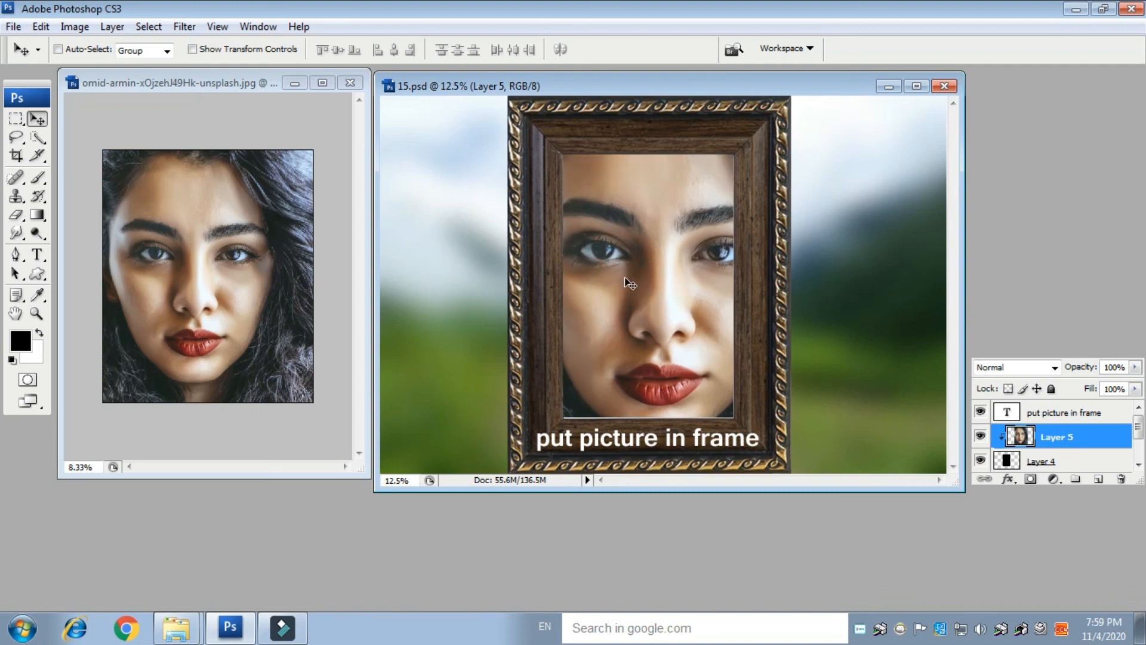
key(ctrl+t)
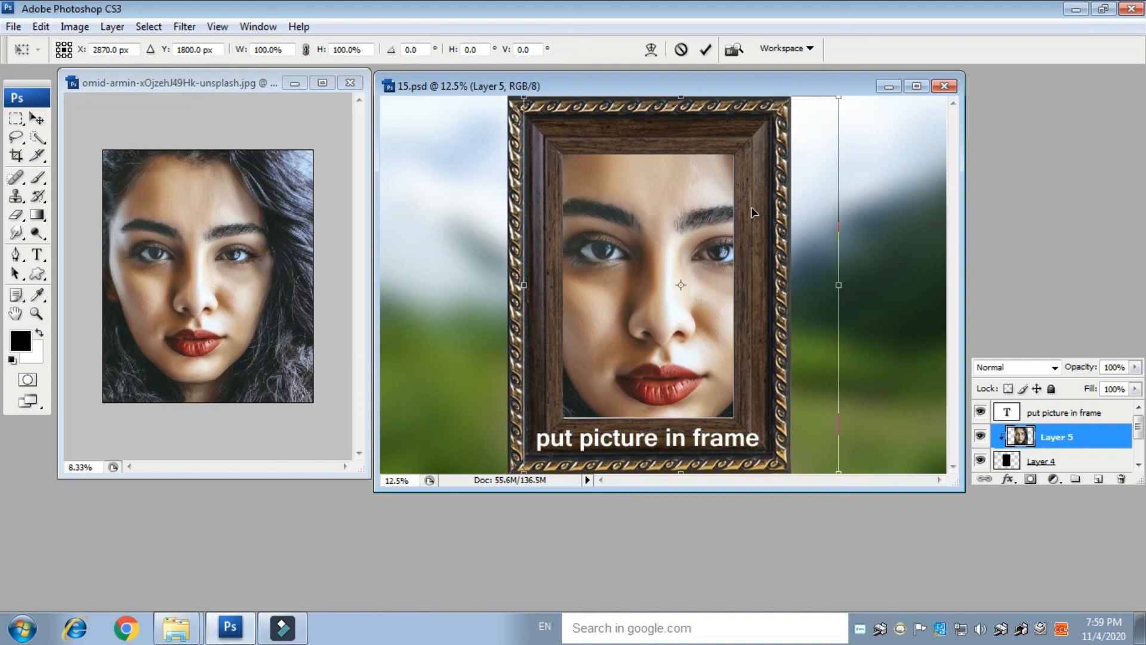
click(916, 86)
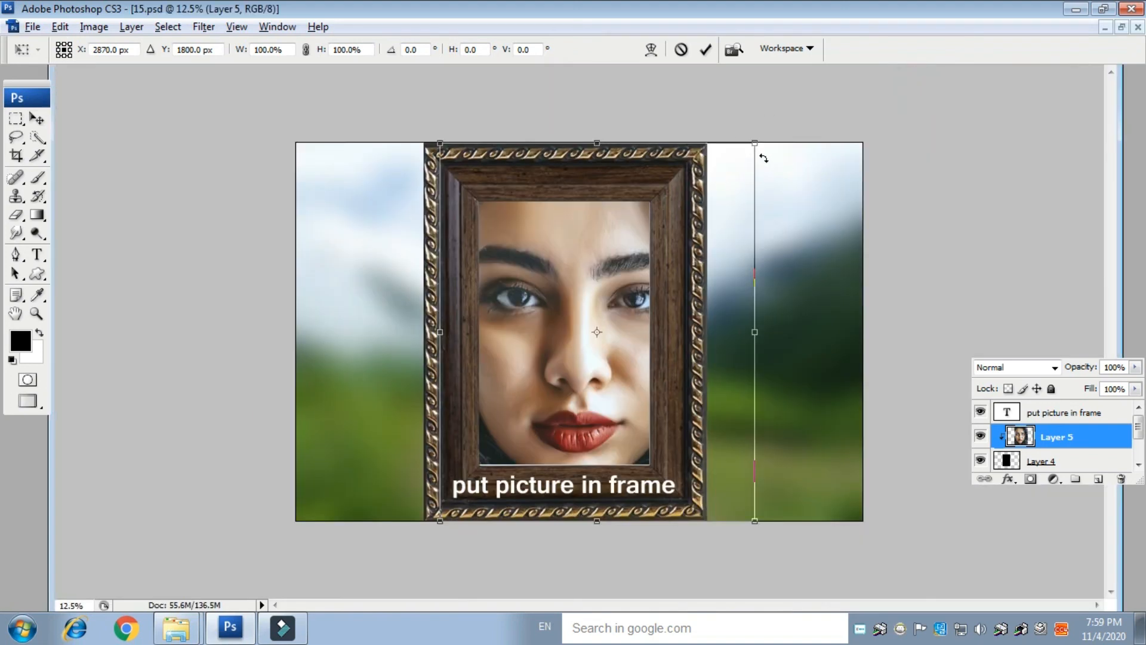
drag(754, 143, 687, 186)
mouse_move(587, 227)
mouse_down()
mouse_move(582, 247)
mouse_move(573, 234)
mouse_up()
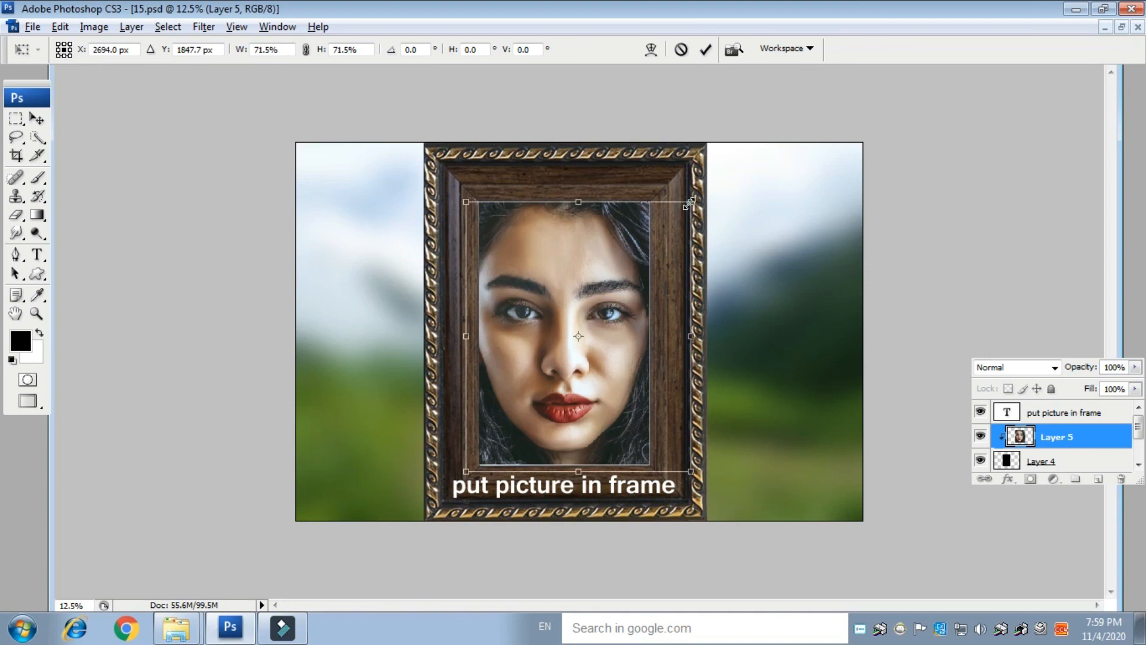
drag(691, 203, 687, 207)
key(Up)
key(Up)
key(Up)
key(Up)
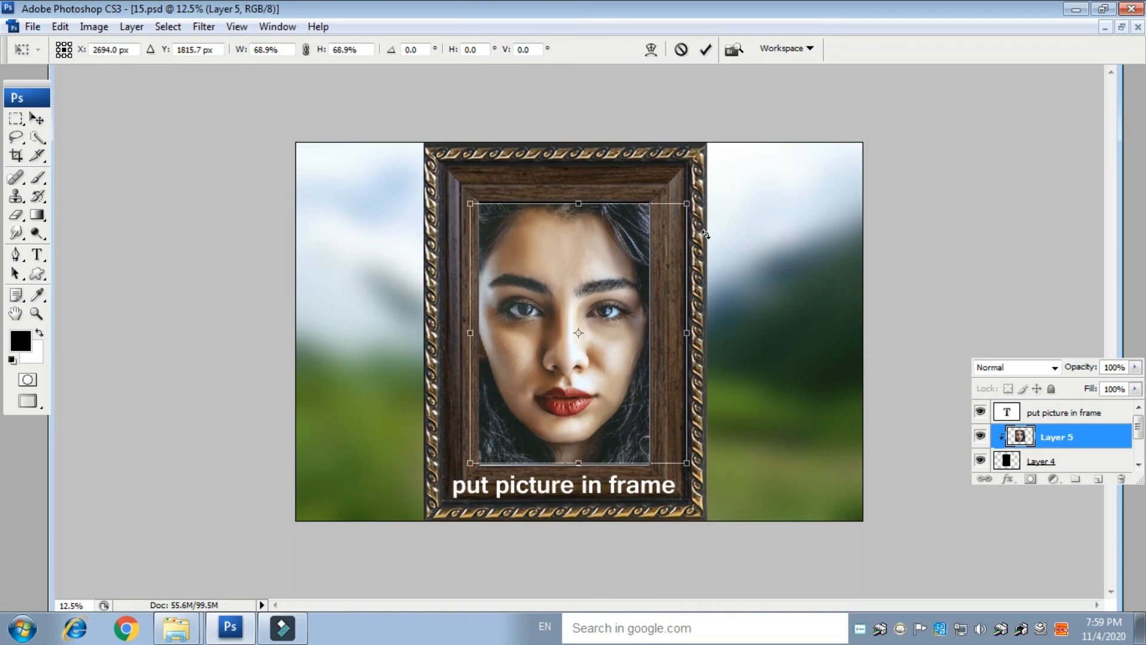
key(Return)
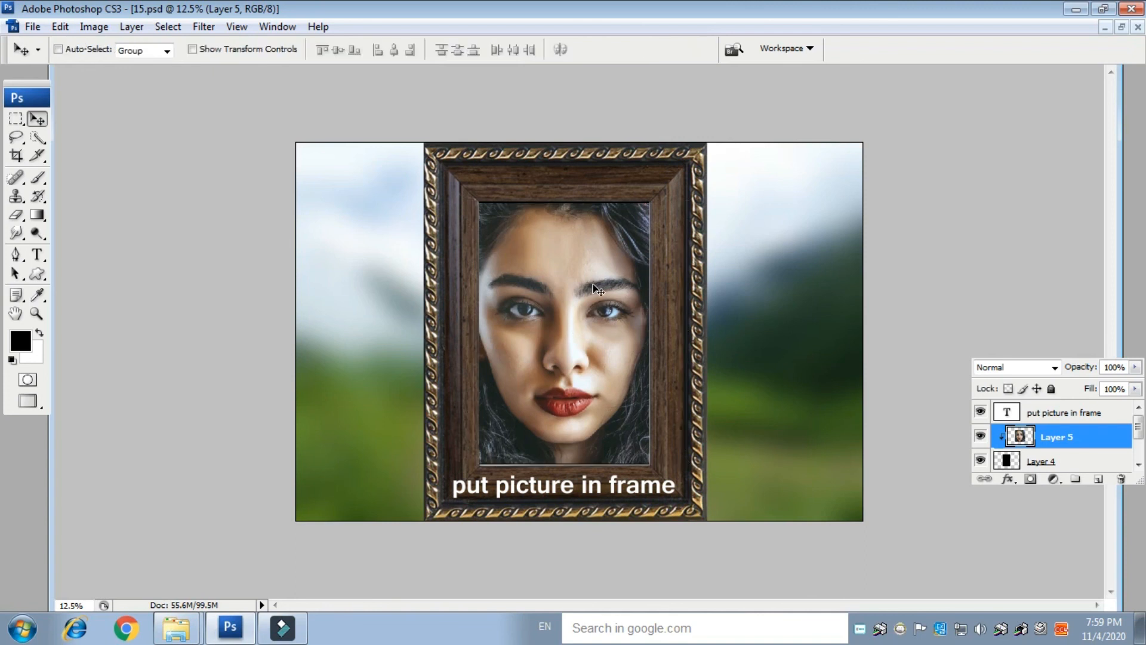
- Nudge the clipped portrait slightly to the left inside the frame opening
key(Left)
key(Left)
key(Left)
key(Left)
key(Left)
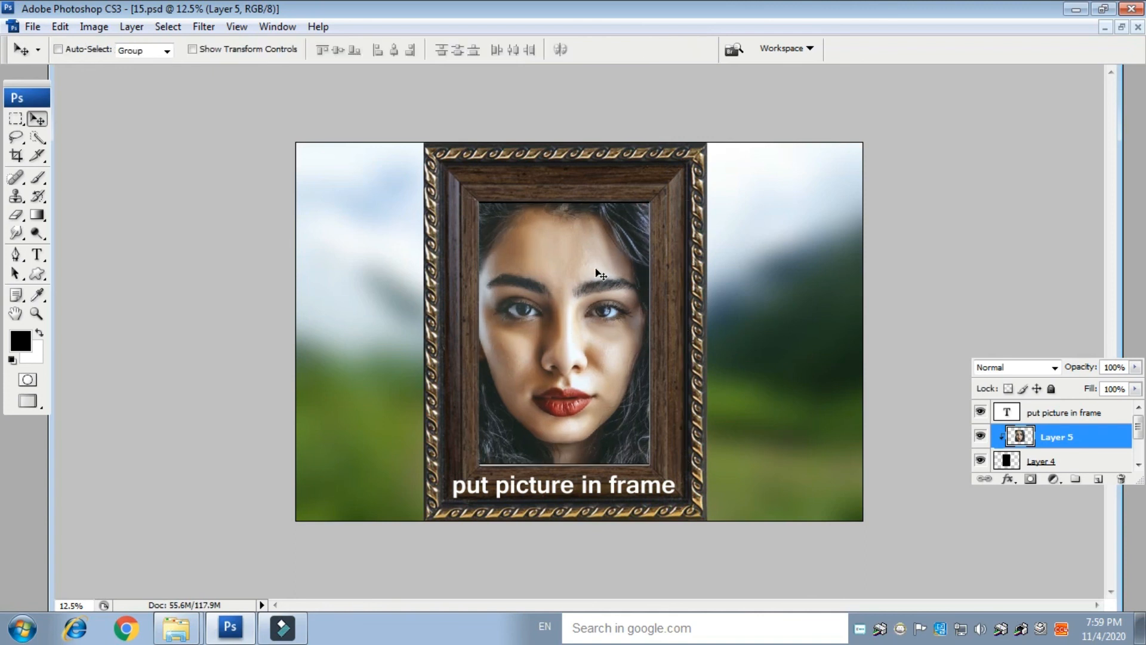